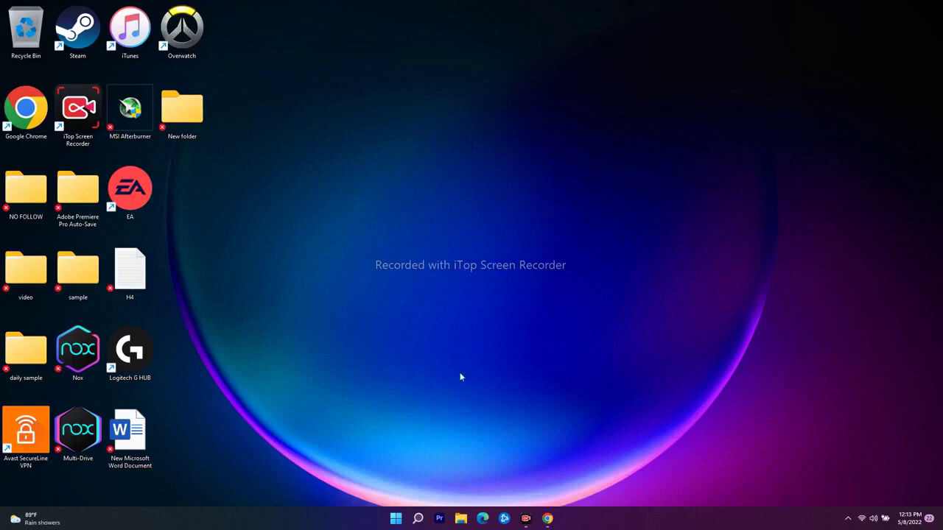
Launch the Microsoft Store and the Xbox app from Windows search, maximize the Xbox app, and minimize it.
left_click(417, 519)
left_click(377, 347)
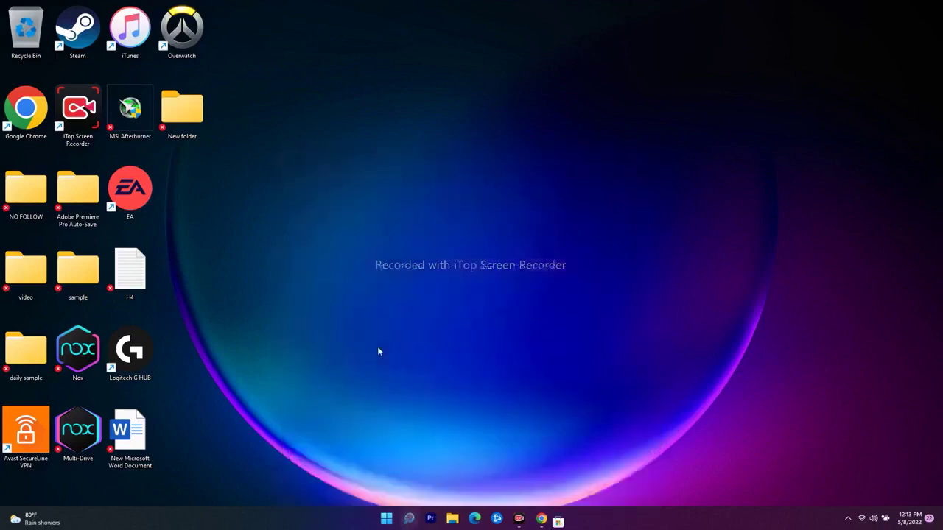
left_click(406, 518)
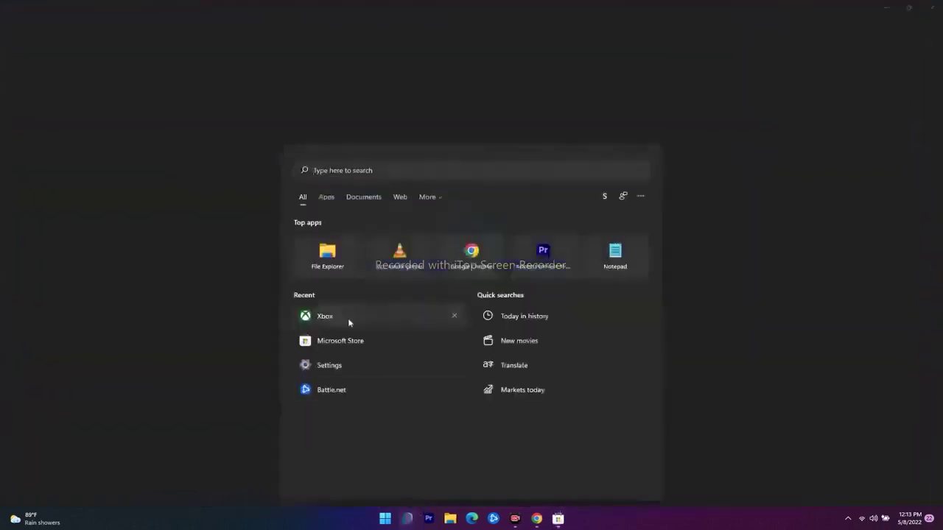
left_click(348, 319)
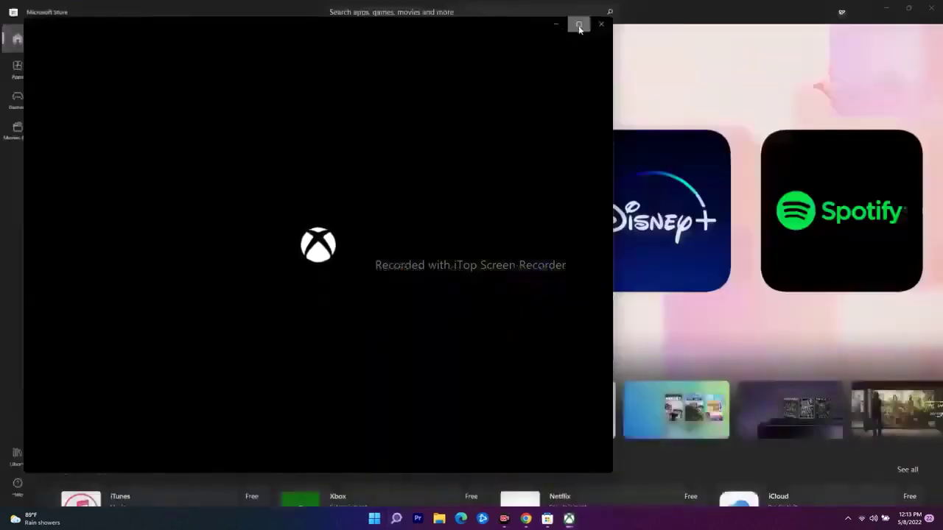
left_click(579, 25)
left_click(884, 13)
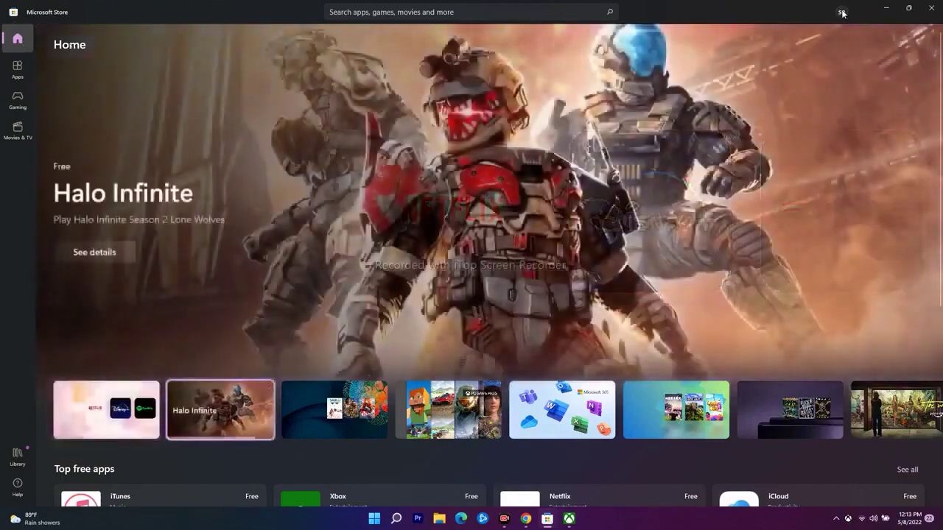
Check which account e-mail is signed in to the Microsoft Store, and minimize the Store.
left_click(841, 13)
left_click_drag(727, 44, 793, 44)
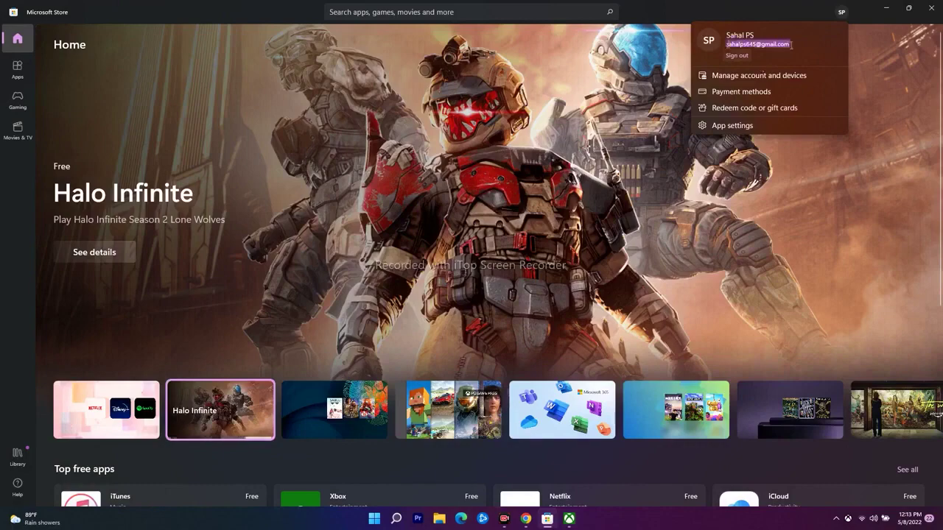
left_click(906, 92)
left_click(886, 7)
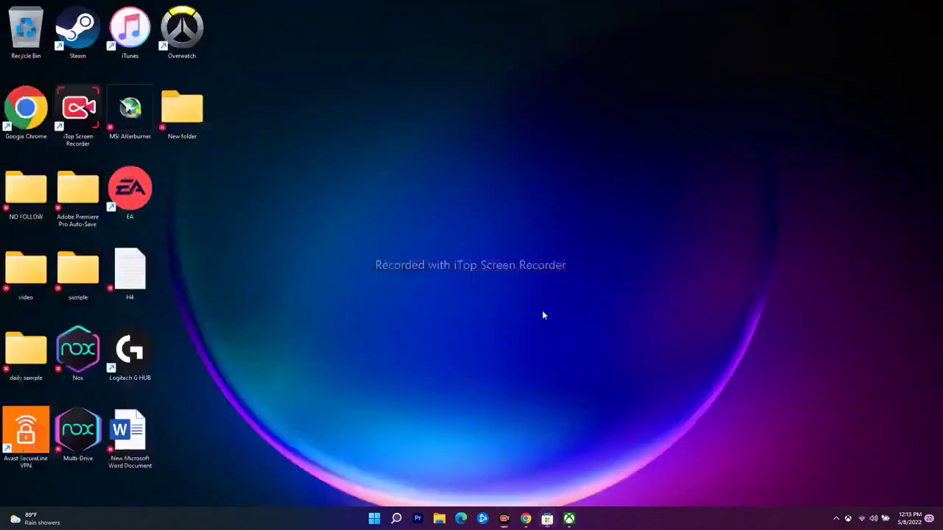
Switch to the Xbox app, check the signed-in profile and its account options, and minimize the app.
left_click(568, 518)
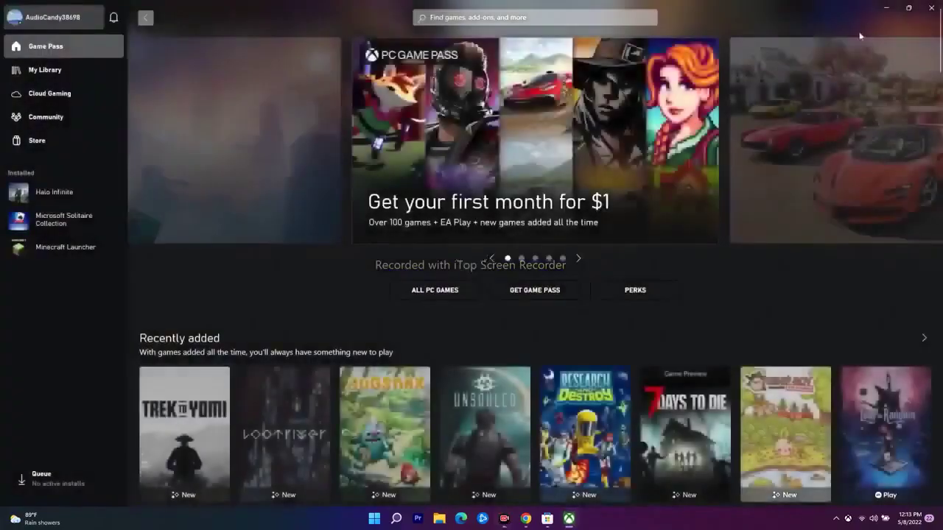
left_click(64, 22)
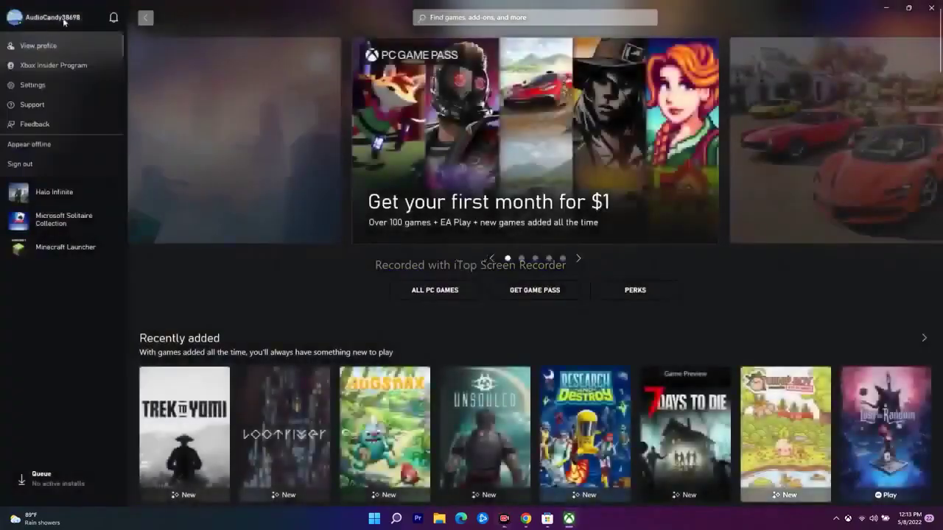
left_click(64, 22)
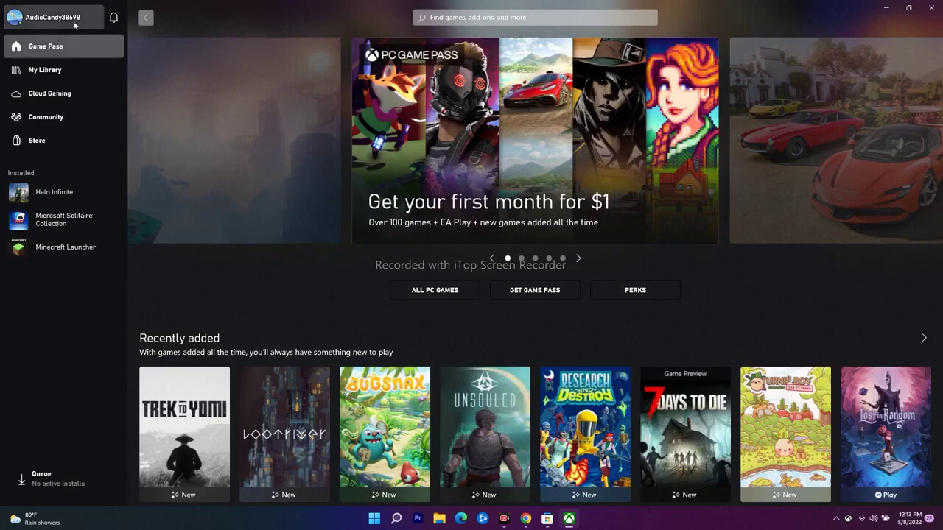
left_click(58, 17)
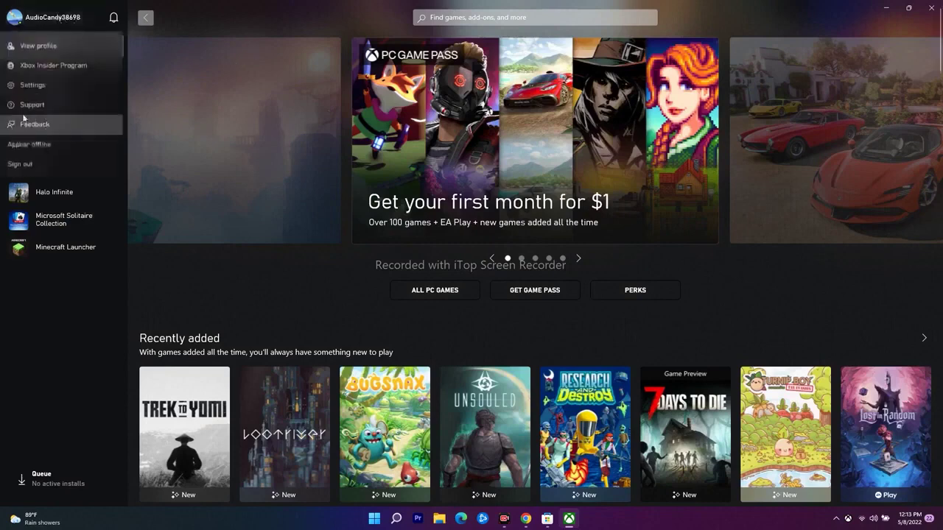
left_click(59, 360)
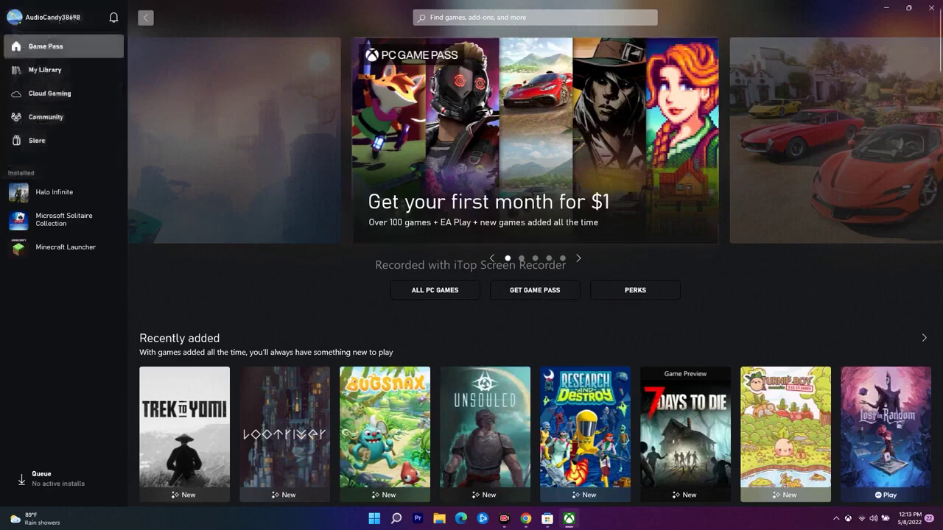
left_click(909, 8)
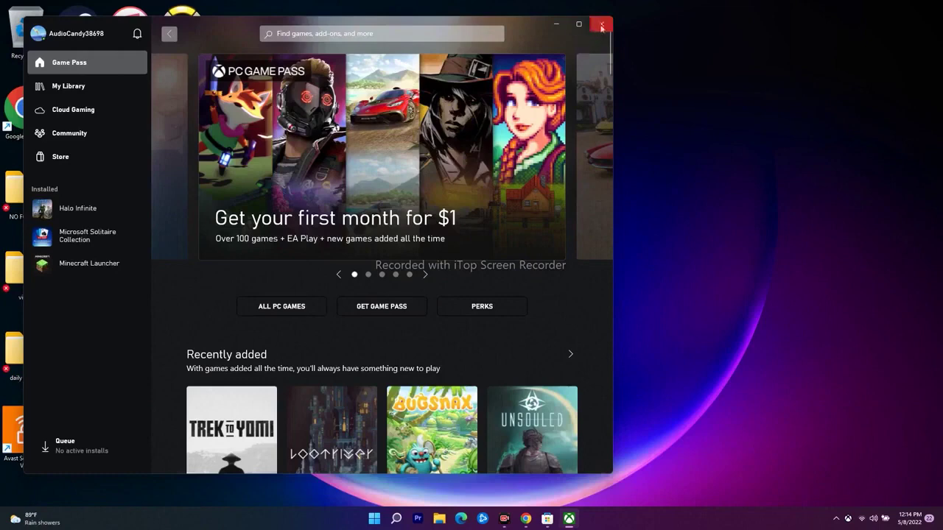
left_click(556, 24)
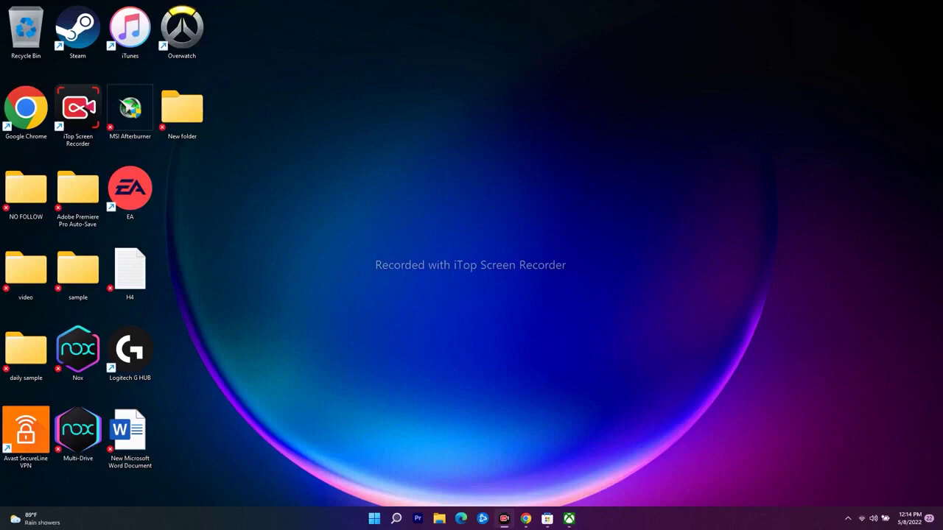
Check the calendar, review the automatic time and time zone options in the Windows Date & time settings, and close Settings.
mouse_move(903, 520)
left_click(911, 521)
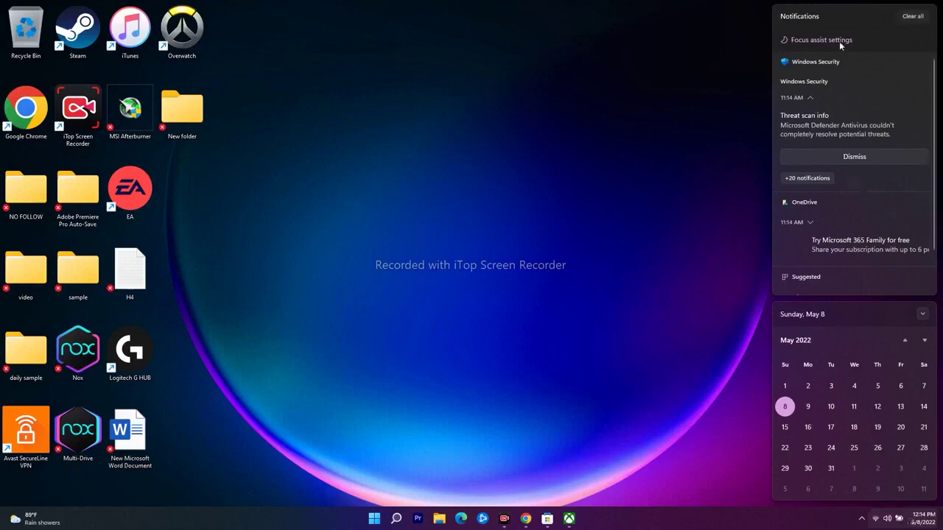
left_click(557, 317)
left_click(396, 519)
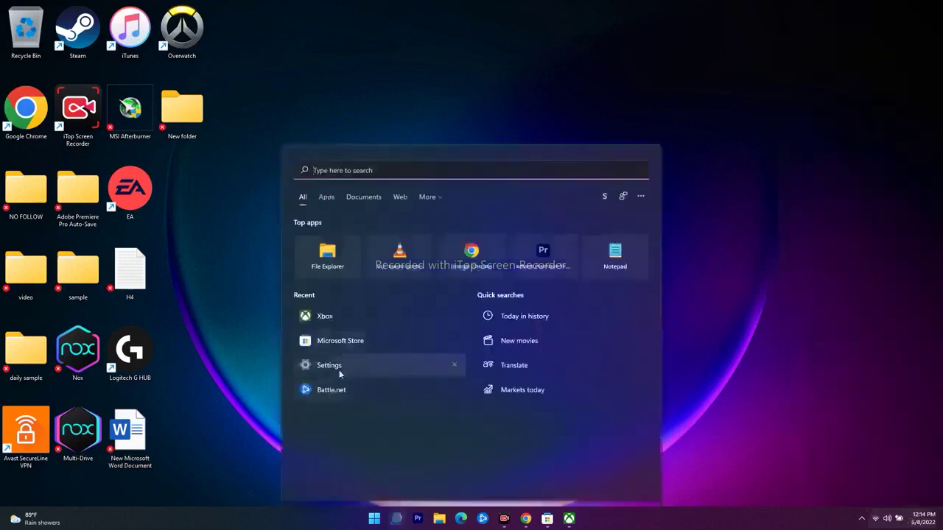
left_click(341, 371)
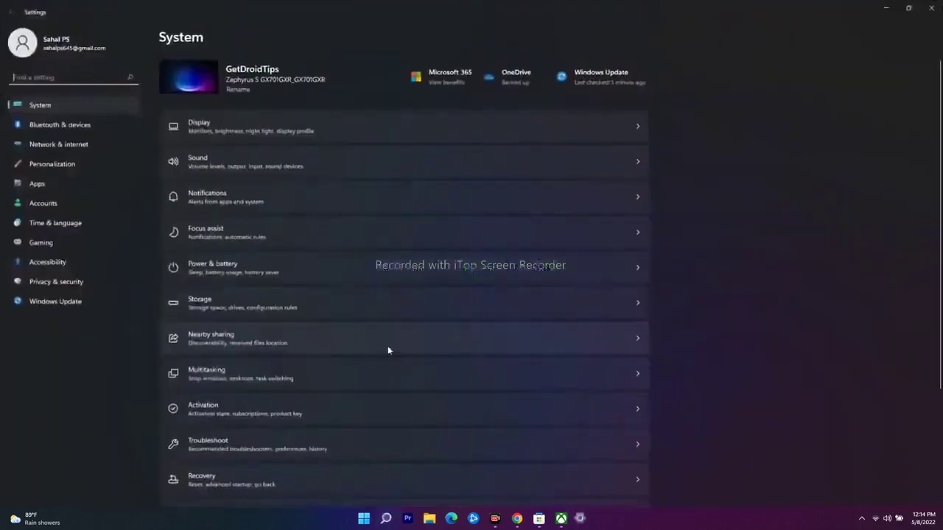
left_click(81, 226)
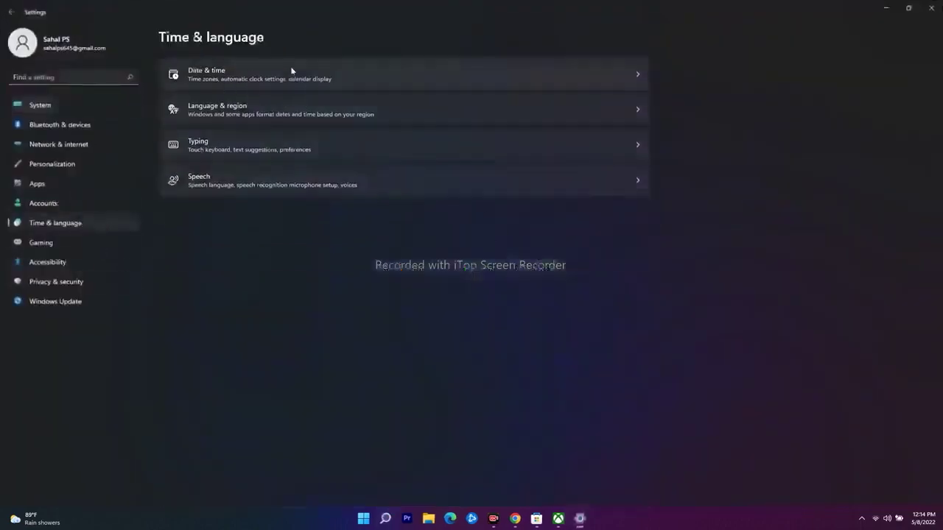
left_click(355, 68)
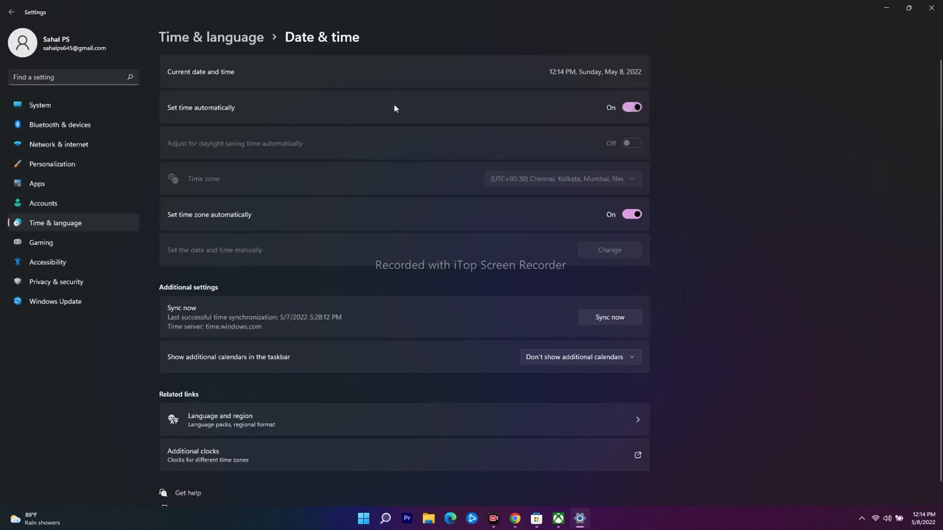
left_click(931, 8)
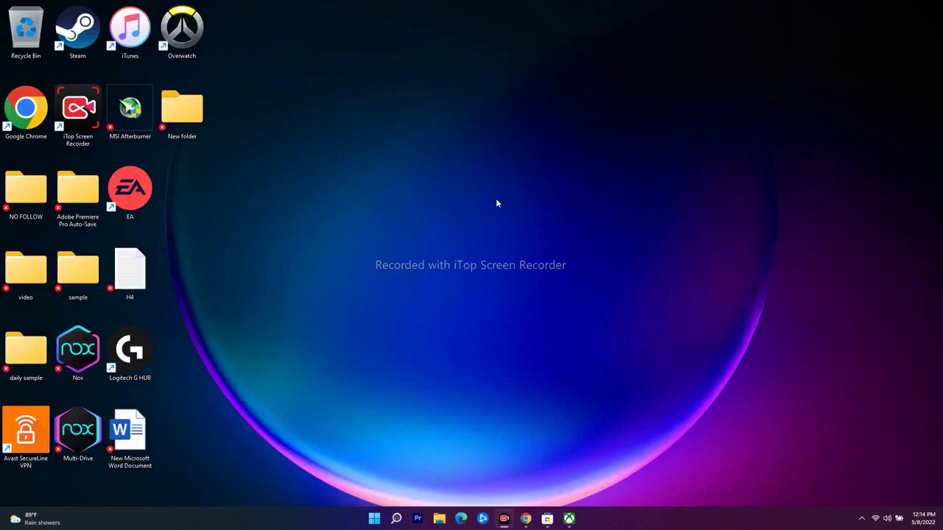
Examine the Xbox app and the Microsoft Store in turn as alternative sources for installing the game, and minimize both.
left_click(568, 519)
left_click(578, 24)
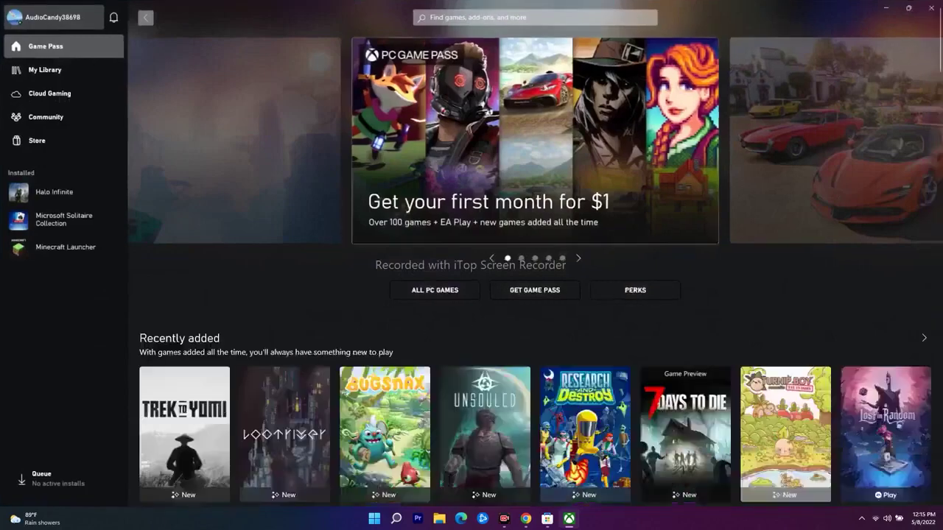
left_click(886, 8)
left_click(547, 519)
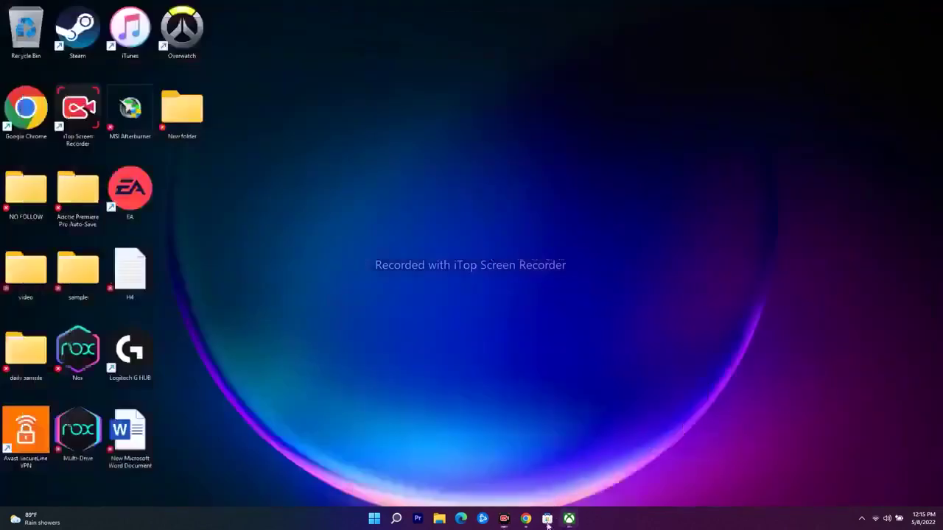
left_click(331, 12)
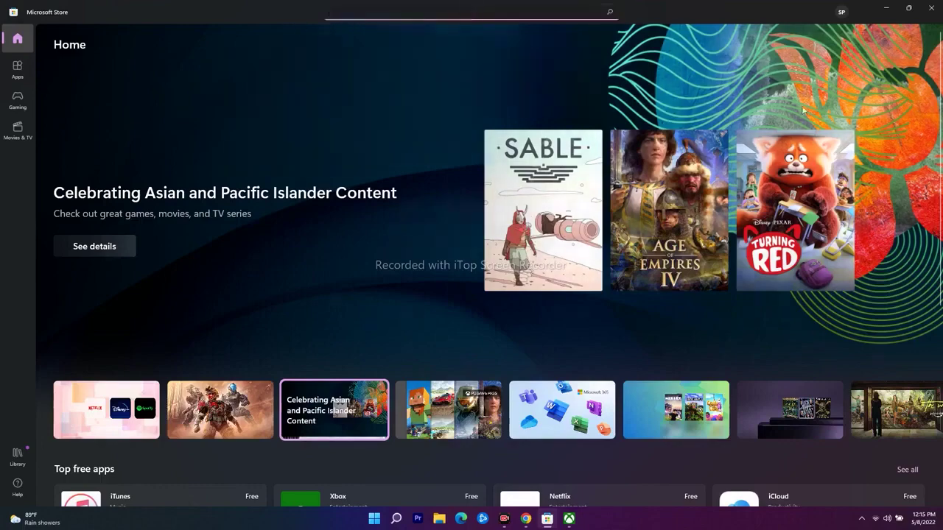
left_click(886, 7)
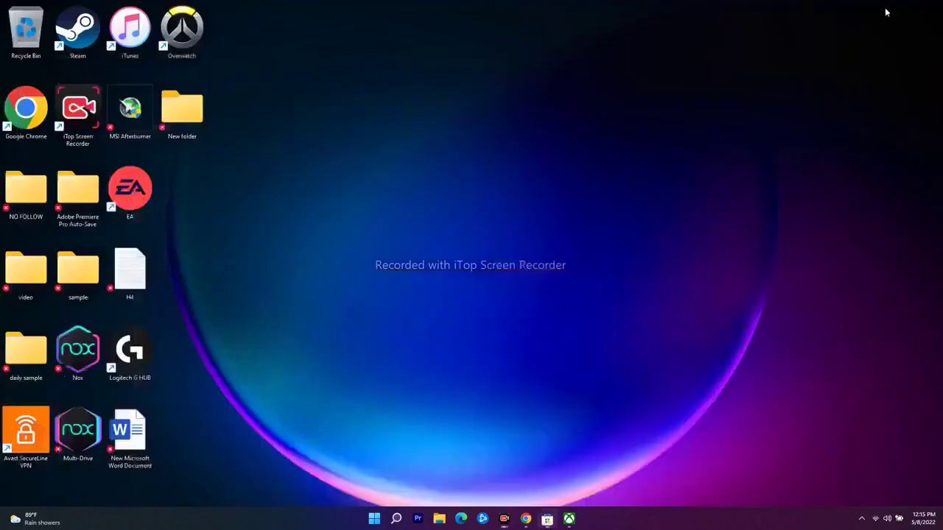
left_click(546, 519)
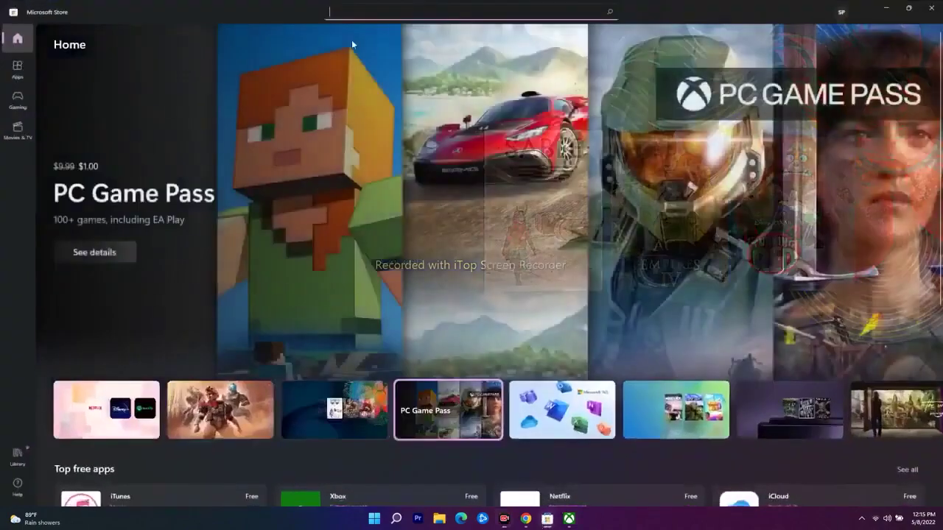
left_click(886, 8)
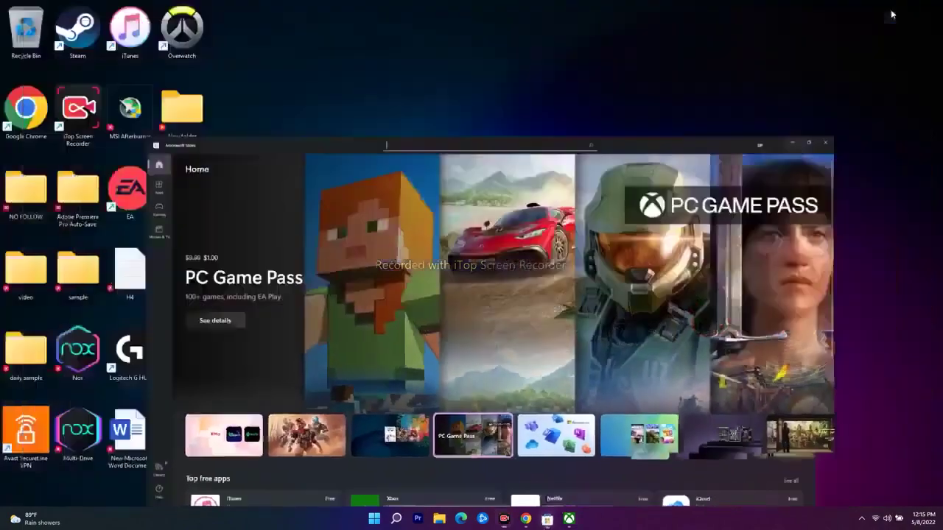
left_click(569, 519)
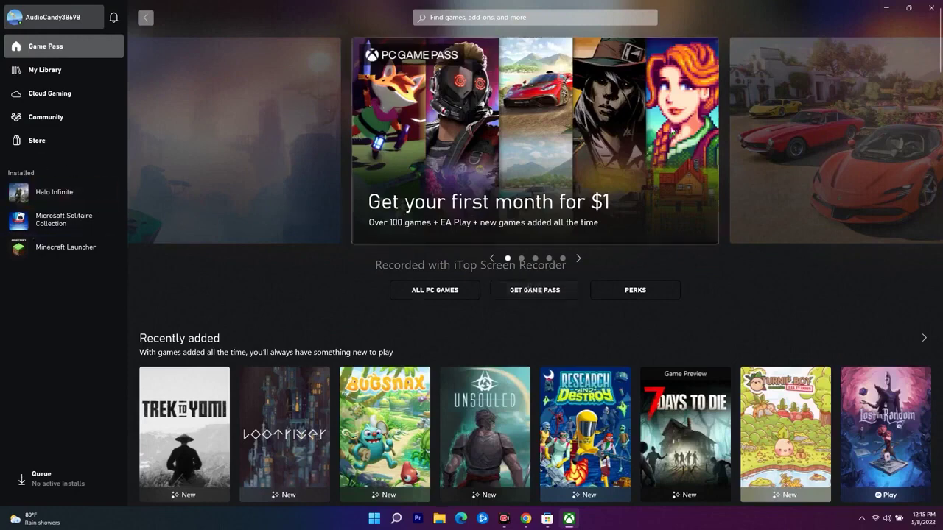
left_click(885, 9)
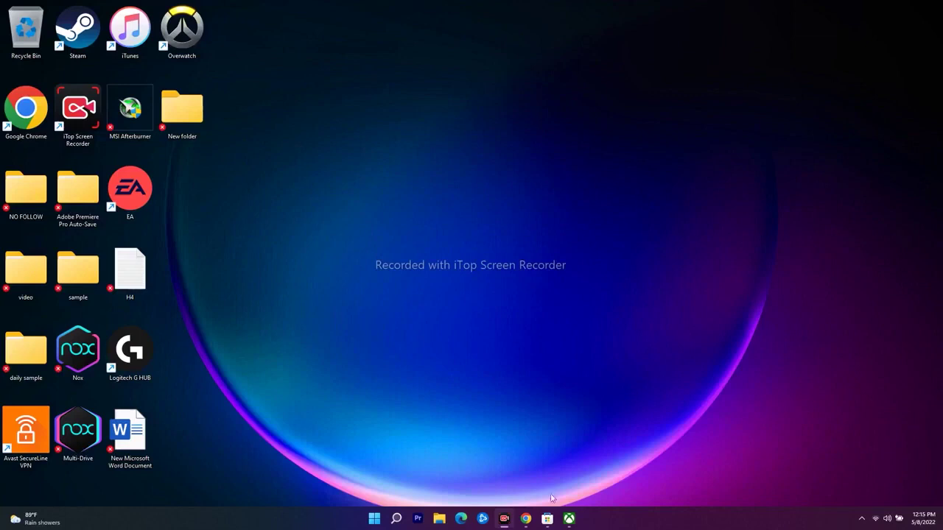
Switch to Chrome, copy the Step 3 Get-AppxPackage PowerShell command from the YouTube video description, and minimize the browser.
left_click(525, 518)
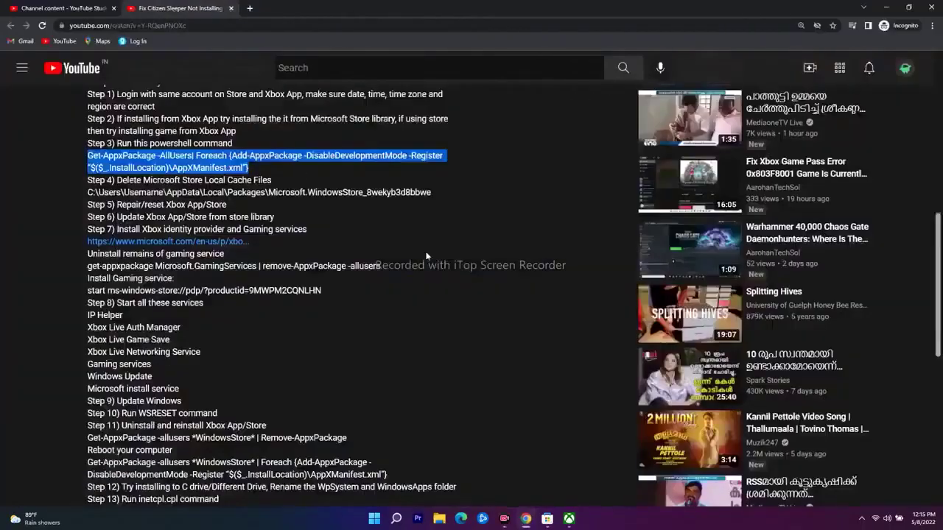
left_click(396, 261)
left_click_drag(267, 171, 80, 159)
right_click(113, 163)
left_click(127, 170)
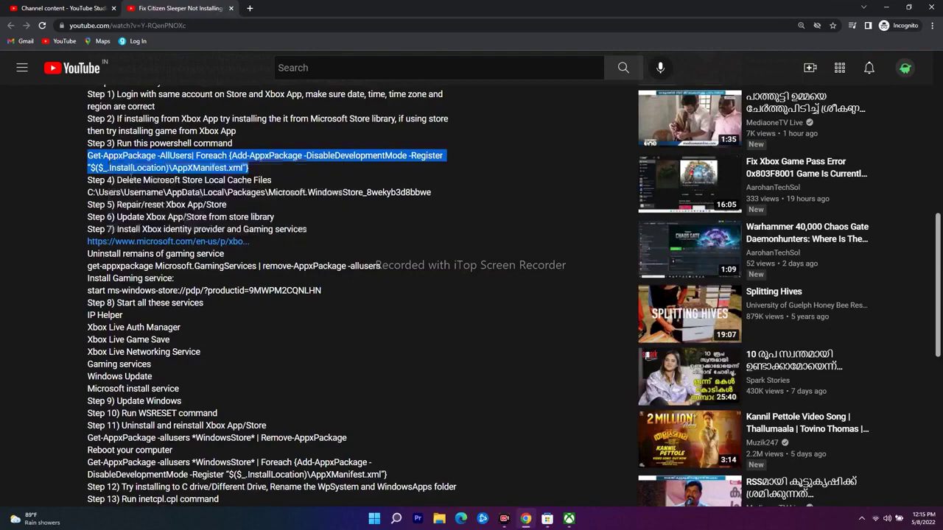
left_click(886, 7)
Run the copied Get-AppxPackage -AllUsers re-registration command in Windows PowerShell as administrator, and close PowerShell.
left_click(395, 518)
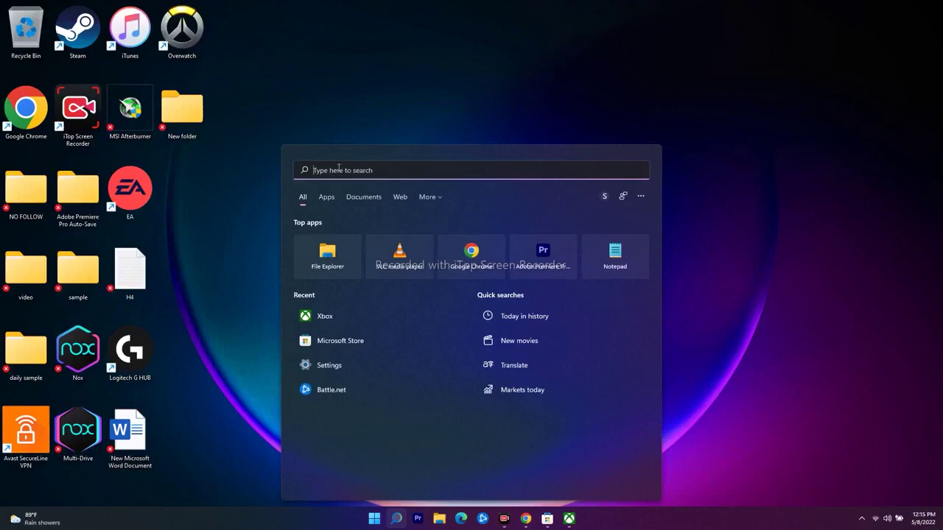
type("windows PowerShell")
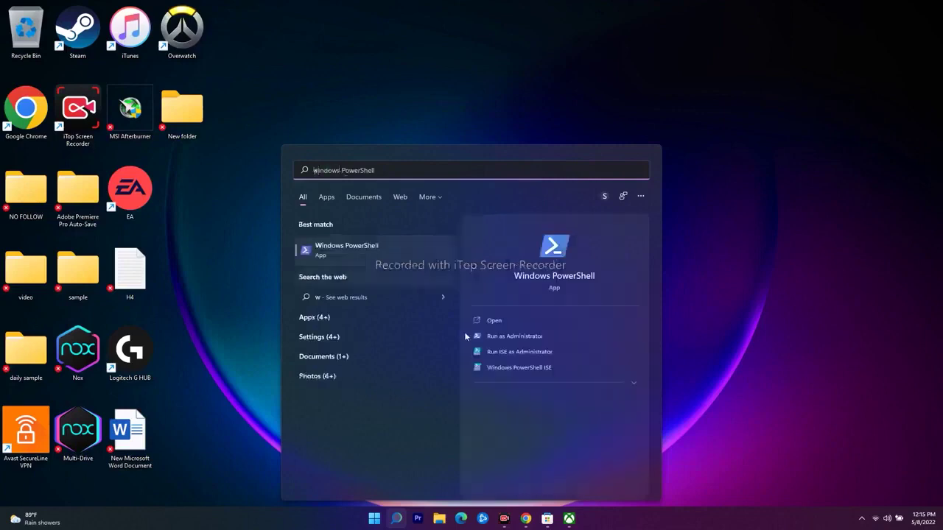
left_click(503, 337)
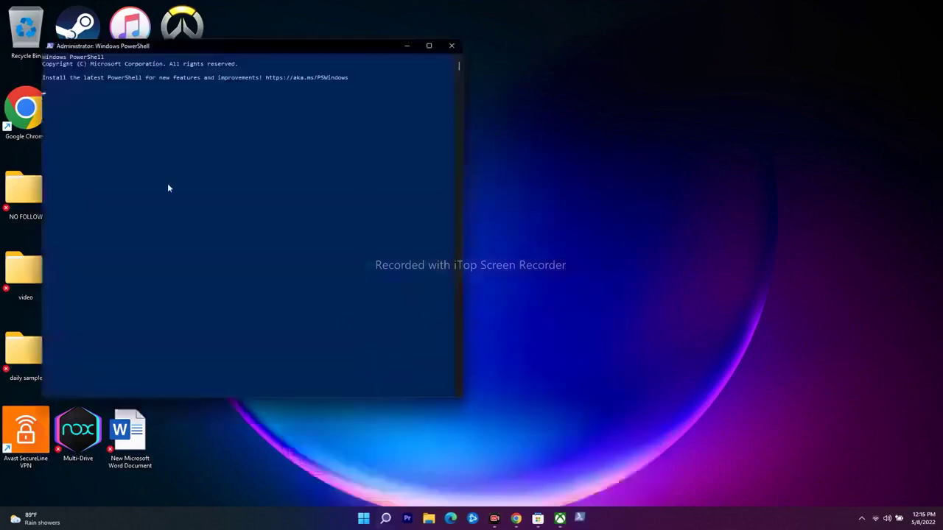
key("ctrl+v")
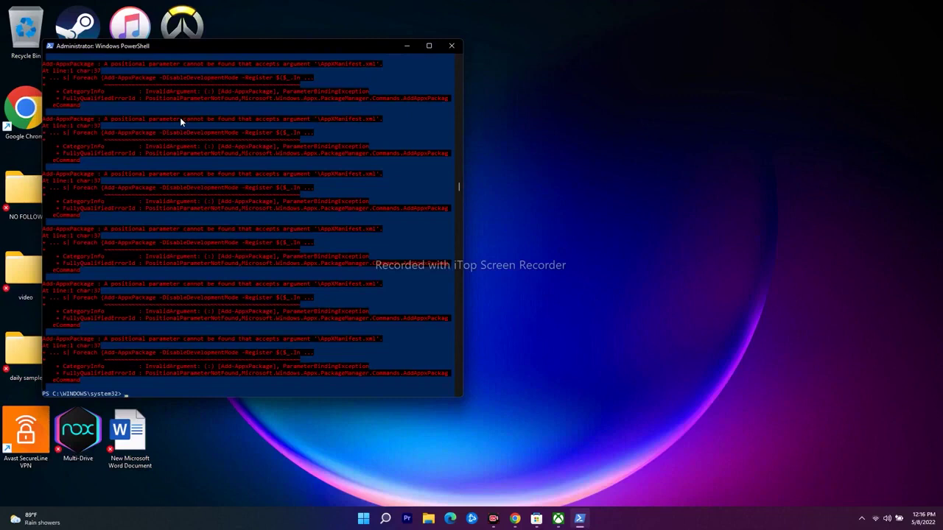
left_click(451, 47)
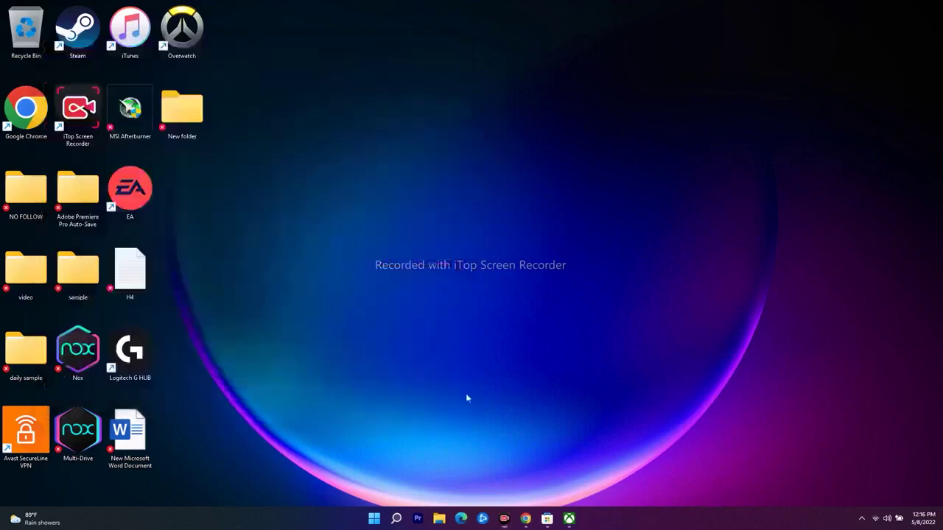
left_click(374, 519)
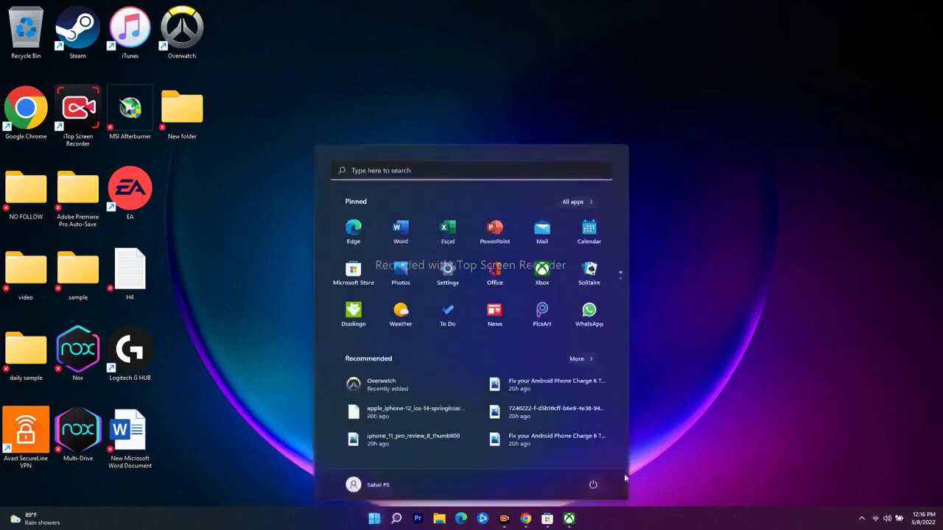
left_click(702, 423)
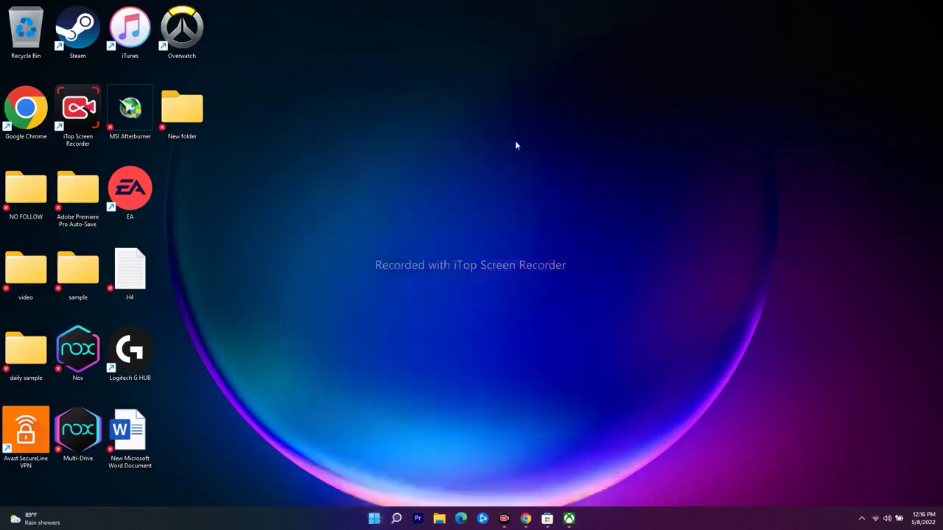
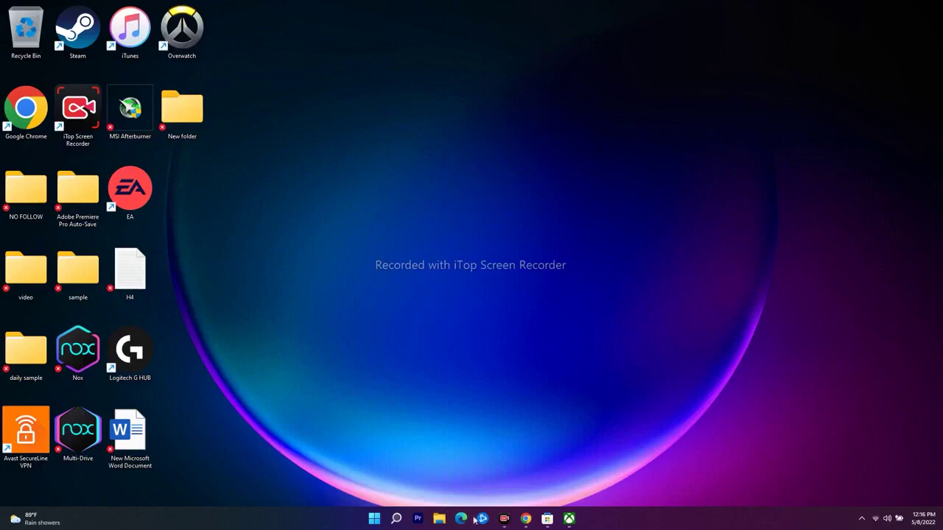
Open File Explorer and go to the AppData folder inside the user's profile folder under C:\Users.
left_click(440, 520)
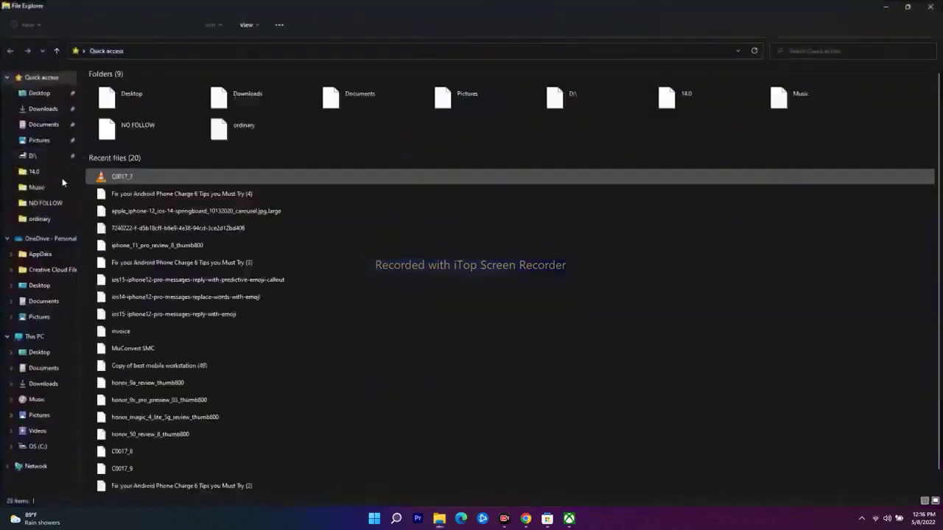
left_click(48, 332)
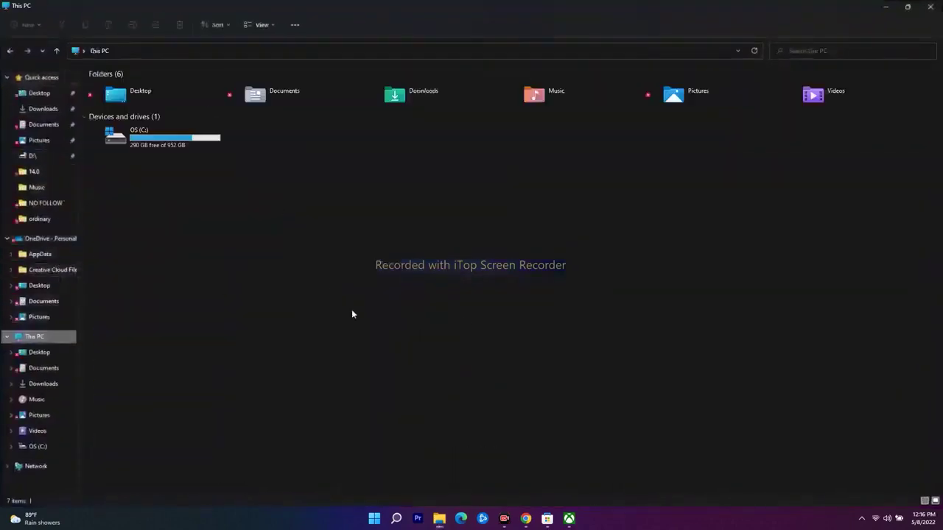
double_click(163, 133)
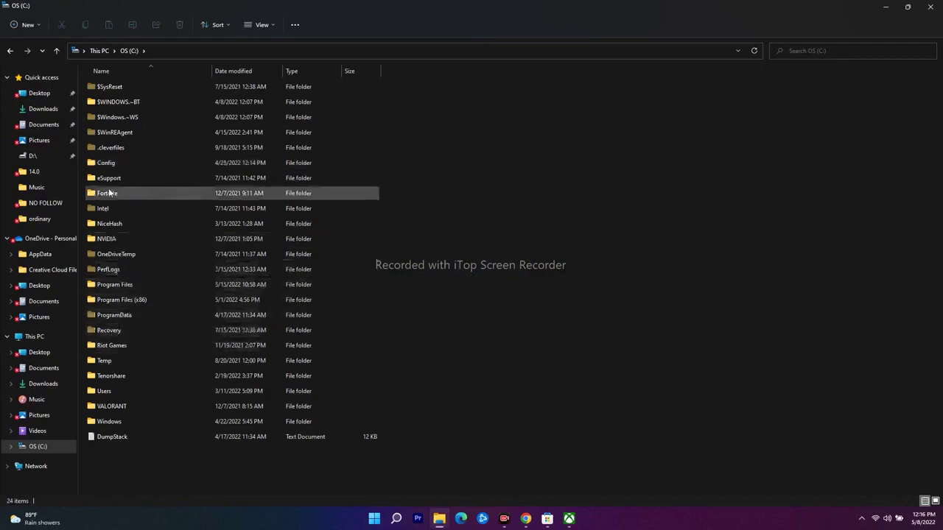
left_click(105, 393)
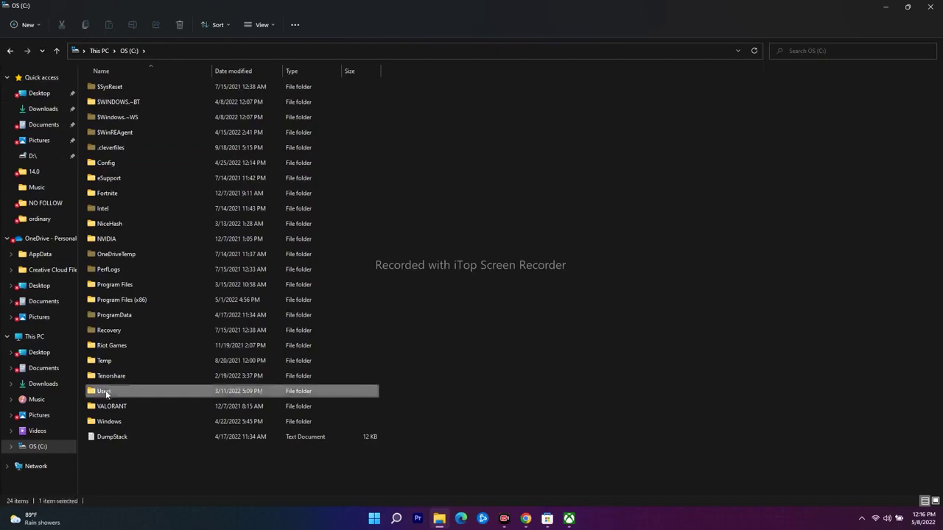
double_click(105, 393)
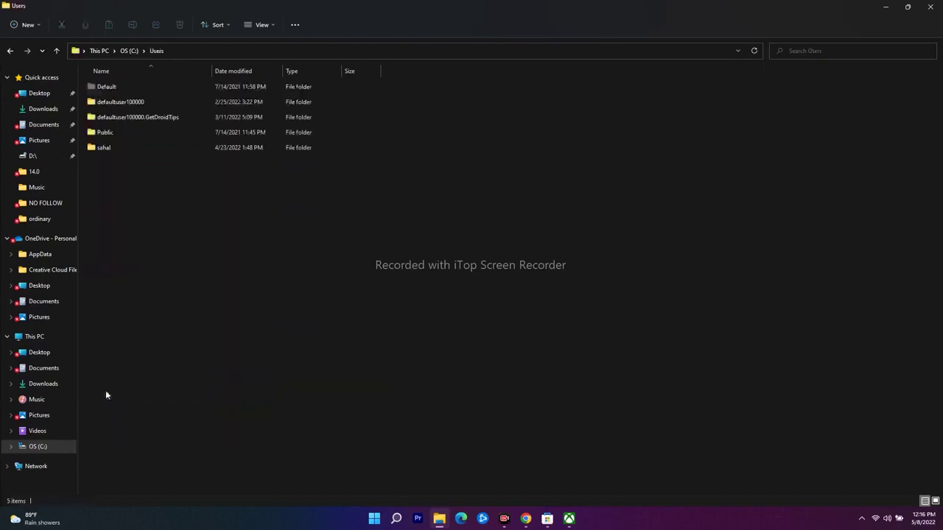
double_click(104, 148)
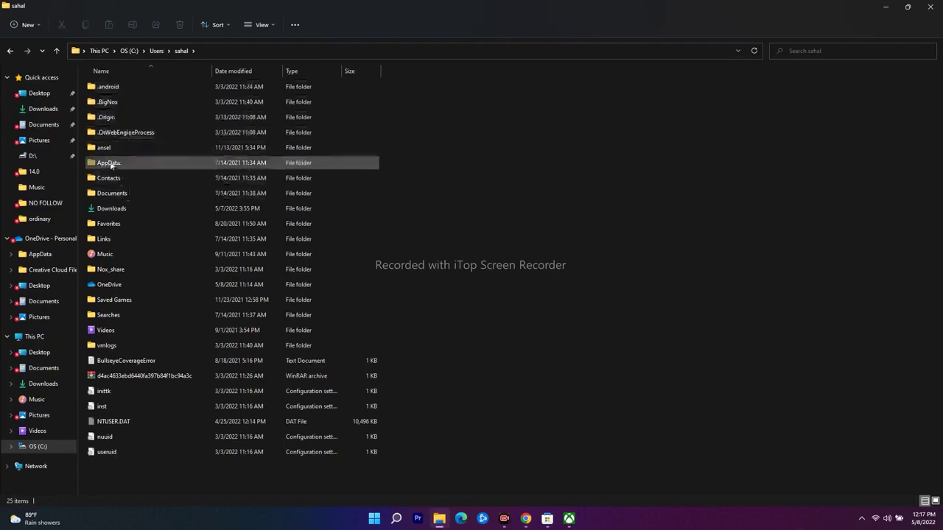
double_click(110, 162)
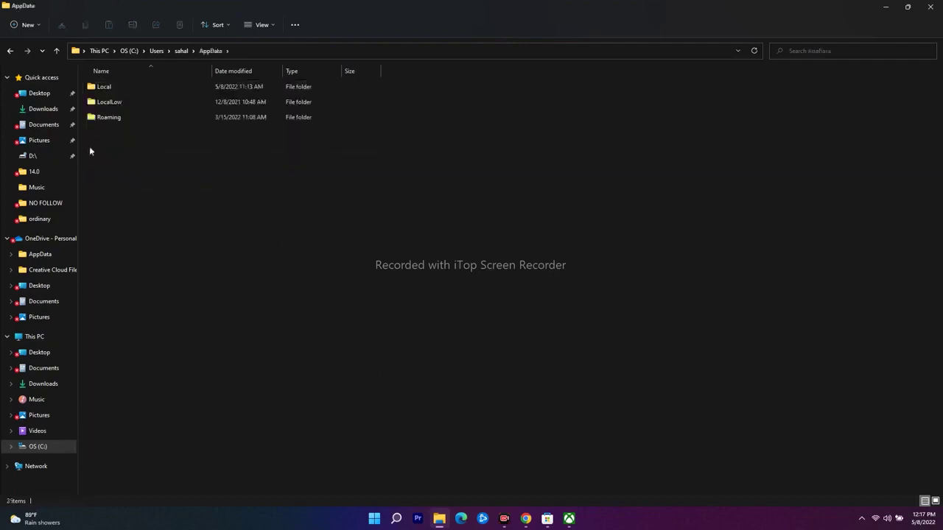
Look through the Local, LocalLow and Roaming folders in turn, including LocalLow's Microsoft subfolder, and return to AppData.
left_click(114, 88)
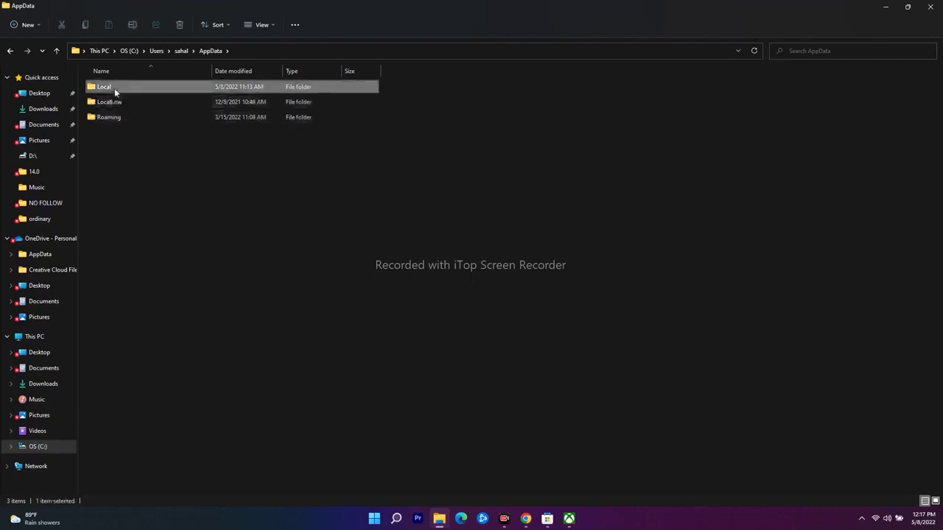
double_click(115, 89)
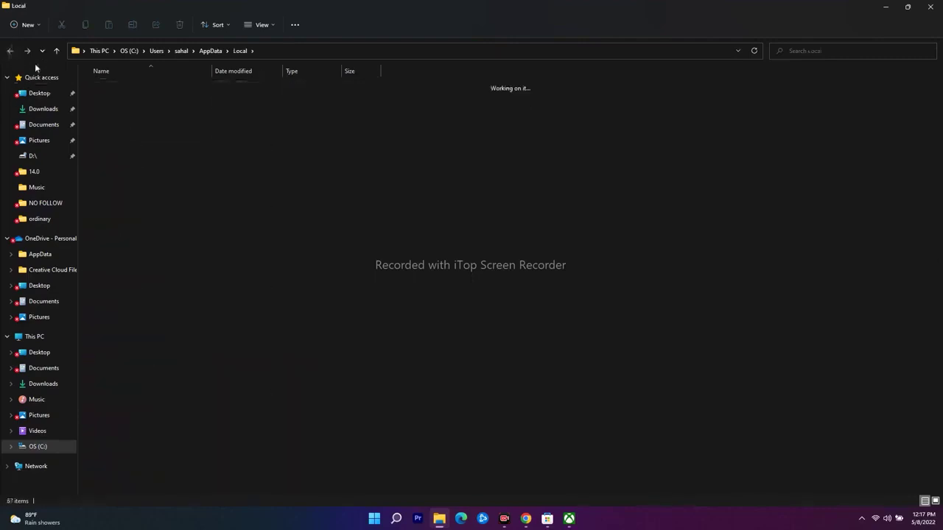
left_click(10, 51)
double_click(118, 104)
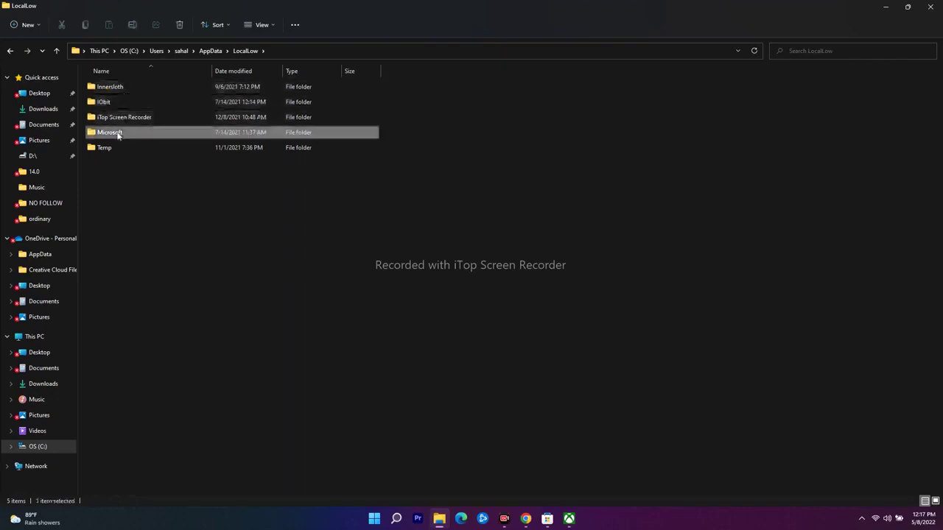
double_click(119, 133)
left_click(10, 52)
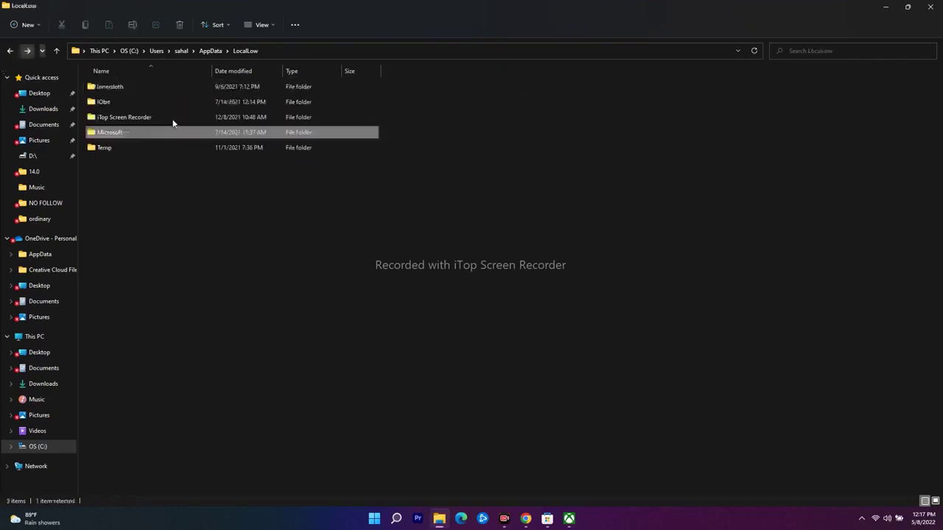
left_click(10, 51)
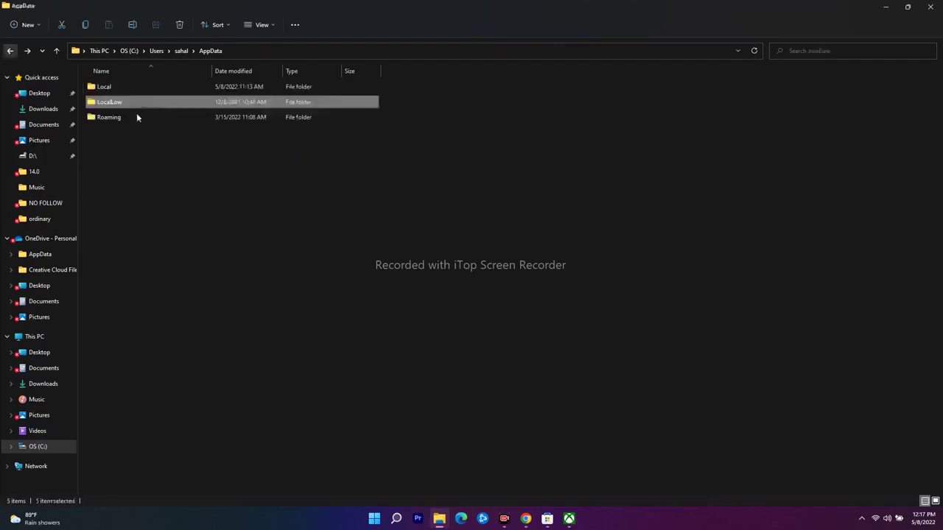
double_click(122, 118)
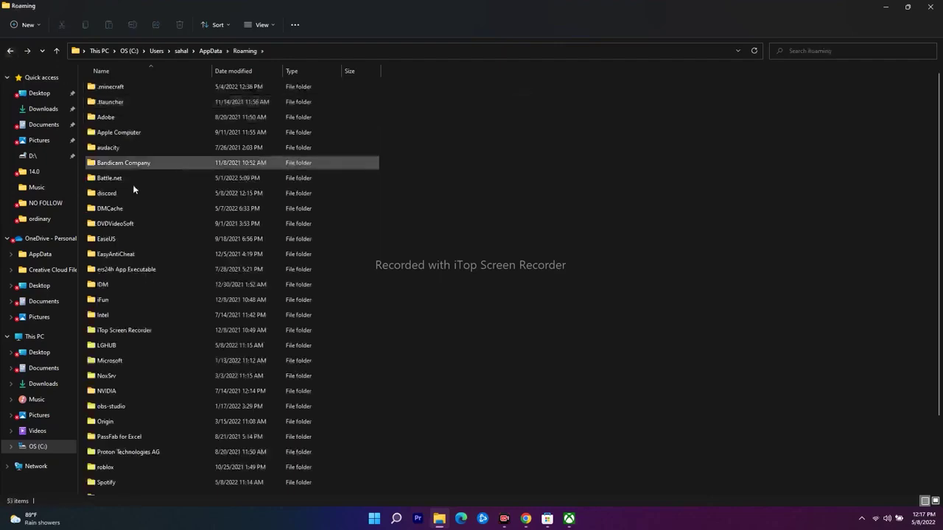
left_click(9, 51)
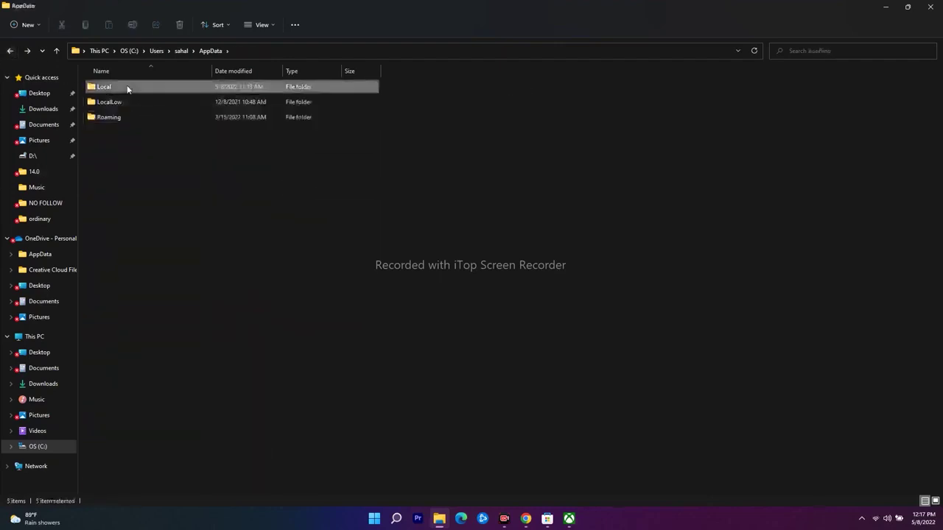
Go to the Packages folder inside AppData\Local and open the MicrosoftTeams_8wekyb3d8bbwe package folder.
double_click(126, 86)
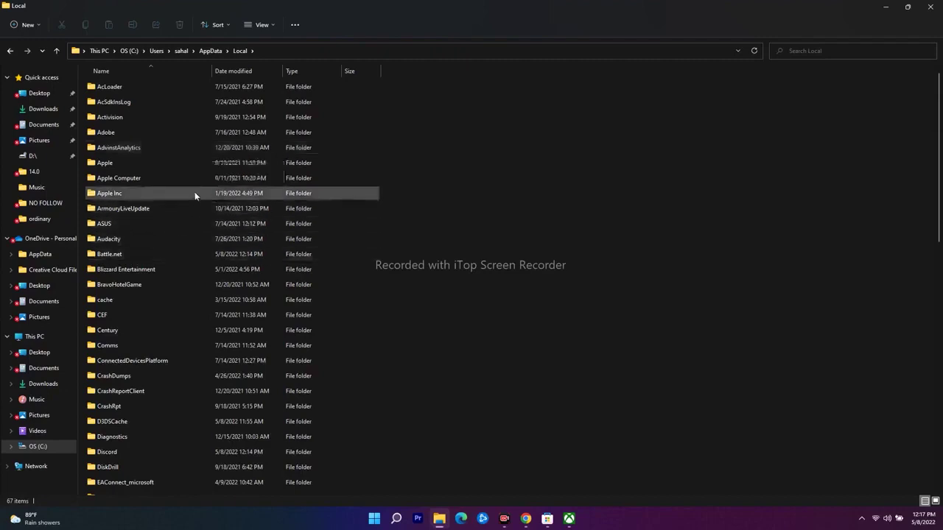
scroll(195, 182, "down", 4)
scroll(195, 182, "down", 7)
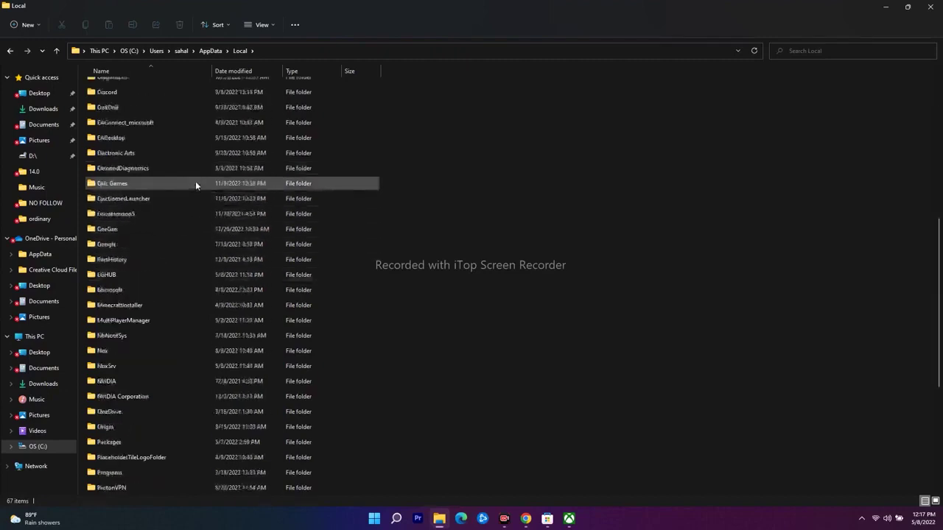
double_click(125, 304)
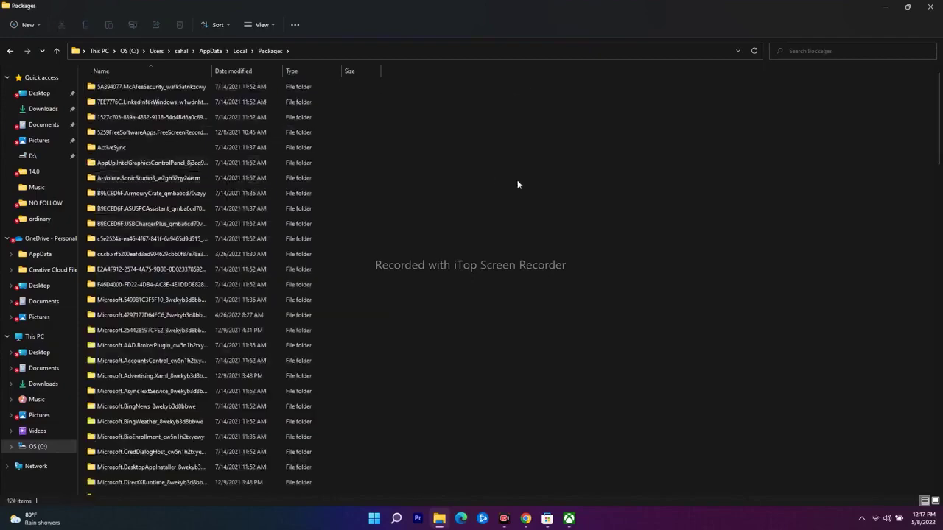
scroll(453, 179, "down", 20)
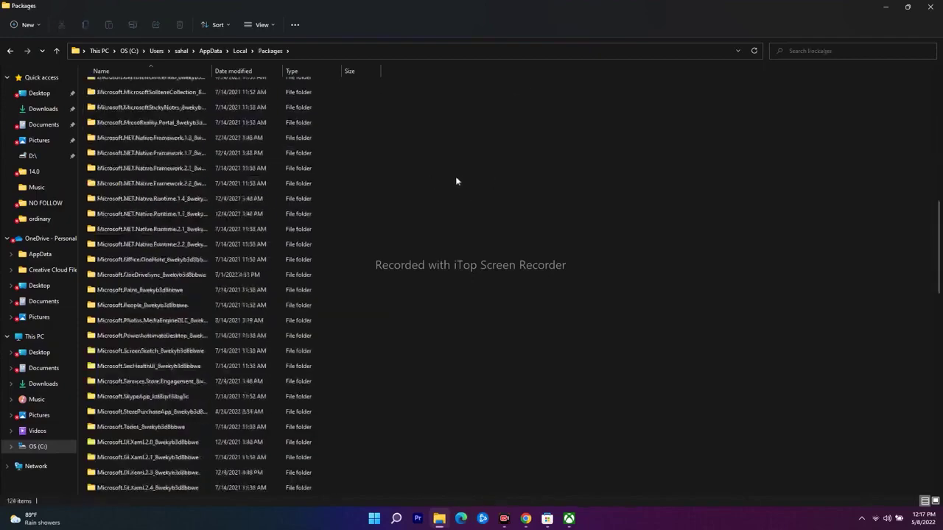
scroll(445, 193, "down", 12)
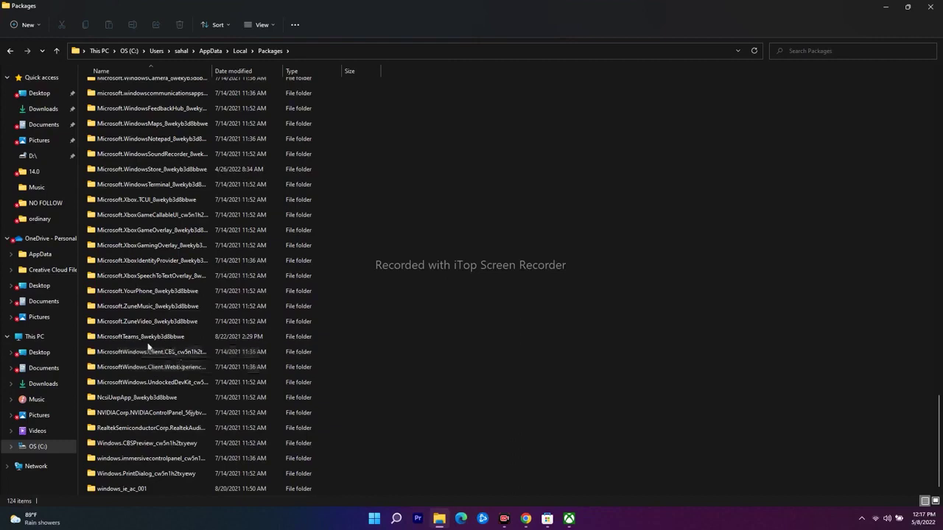
mouse_move(136, 344)
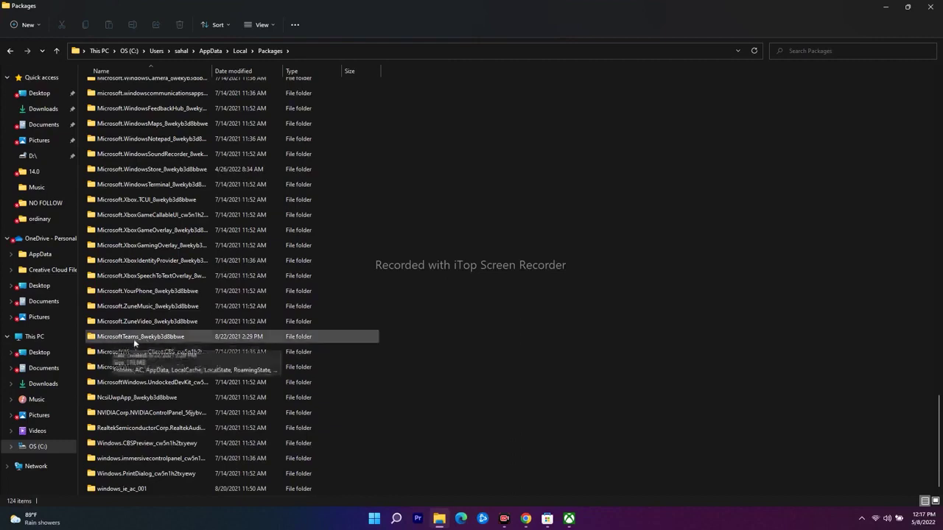
double_click(155, 336)
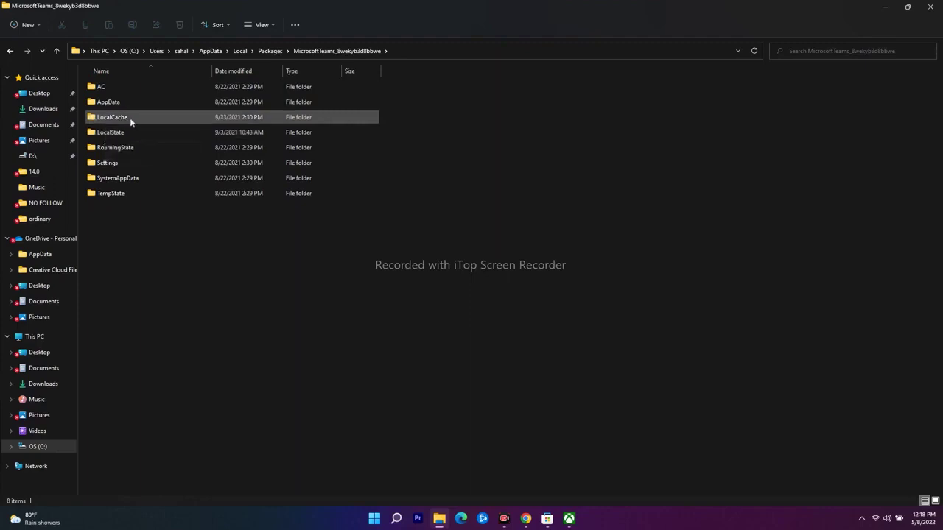
Examine the contents of the Teams package's LocalCache folder and the actions available for it, and close File Explorer.
double_click(131, 120)
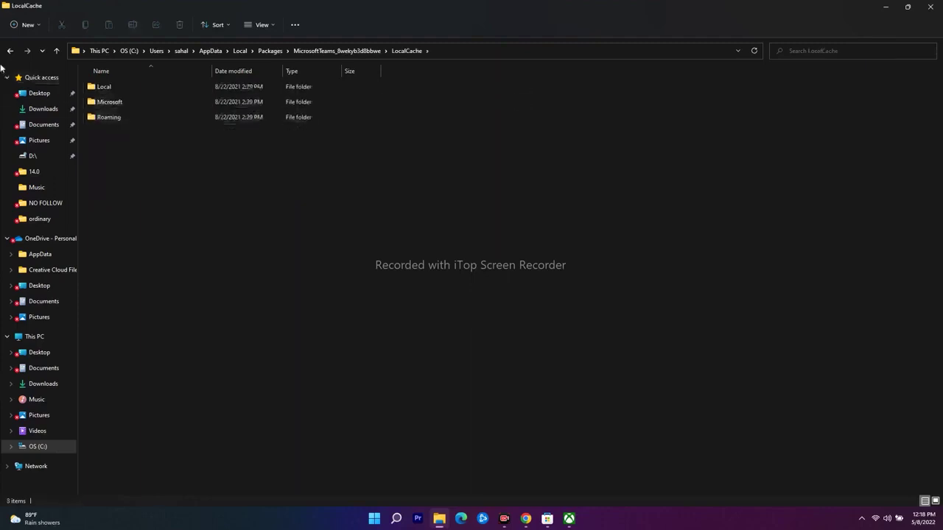
left_click(9, 50)
right_click(126, 119)
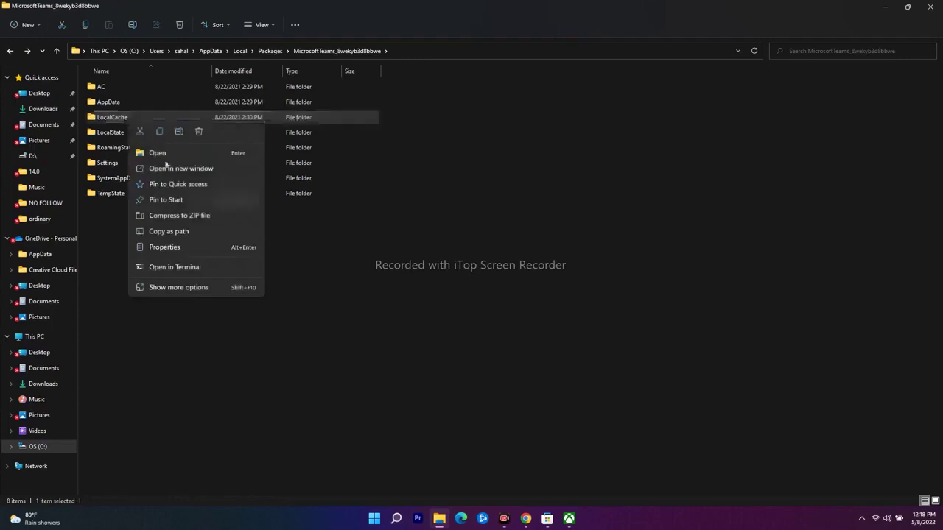
left_click(472, 318)
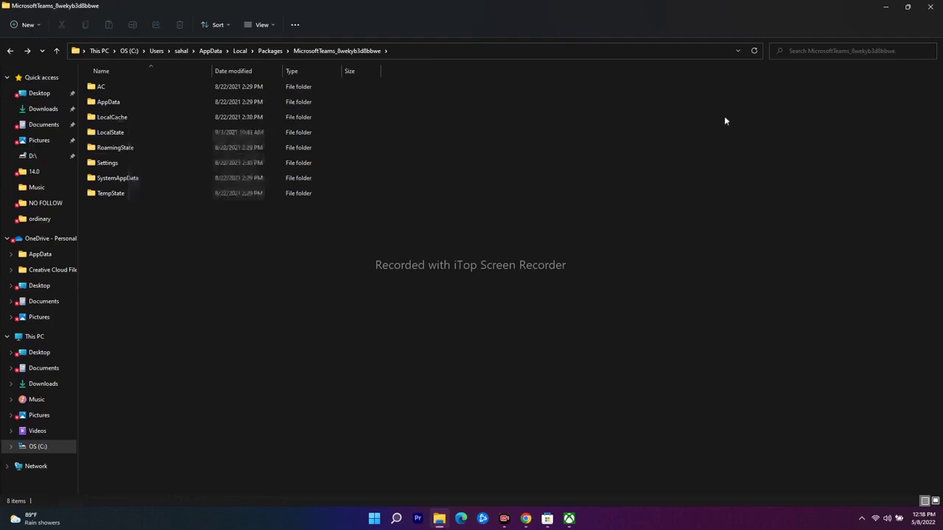
left_click(929, 6)
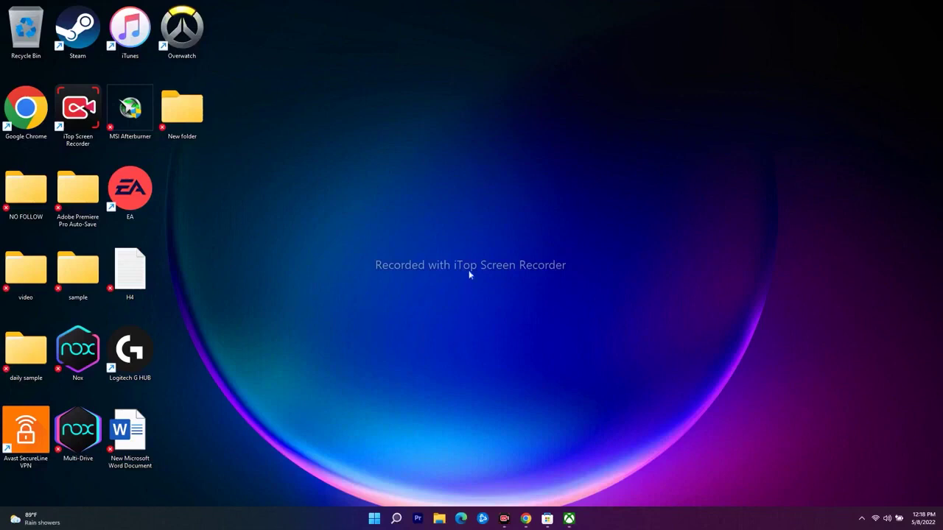
Open the Windows app settings for Xbox, repair and reset the app, and close Settings.
left_click(400, 522)
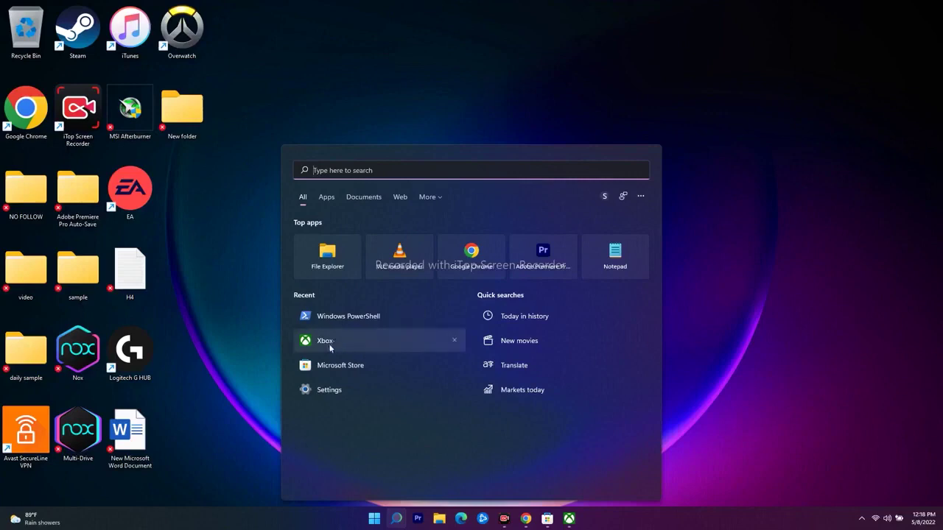
right_click(368, 343)
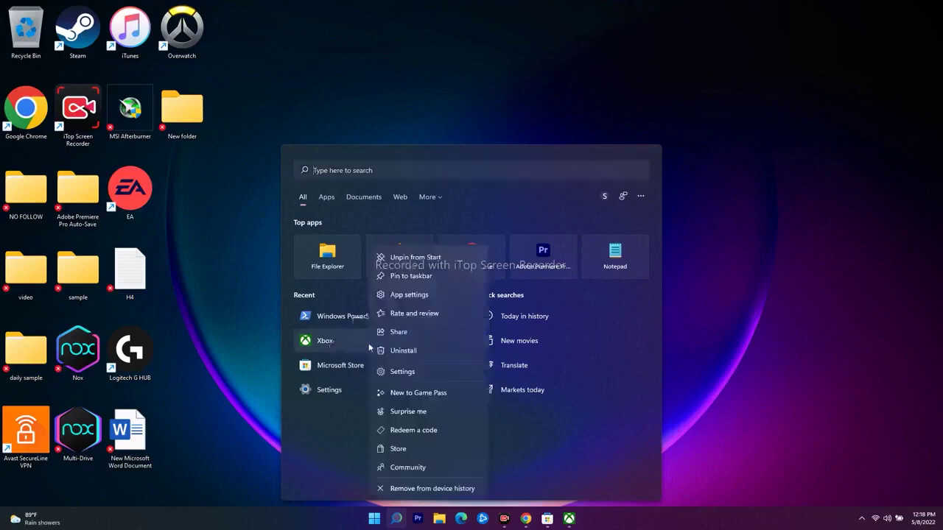
left_click(405, 295)
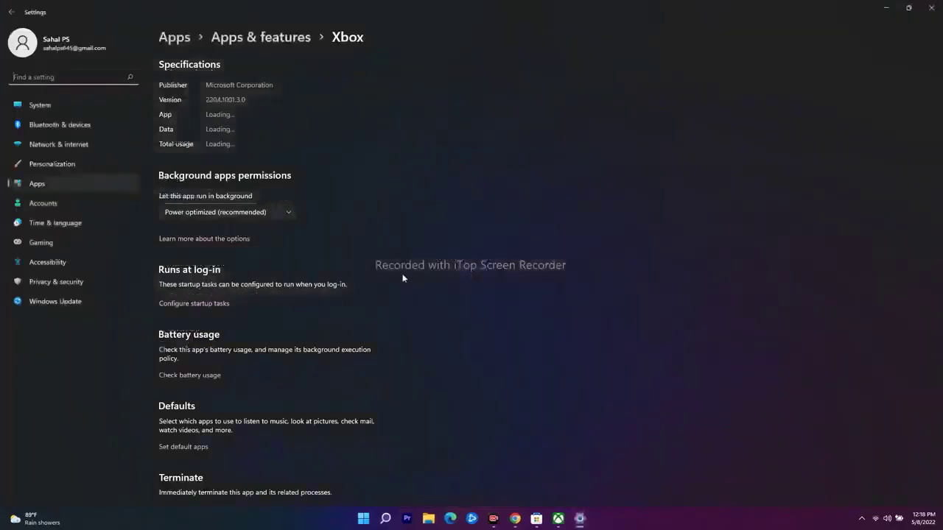
scroll(378, 211, "down", 5)
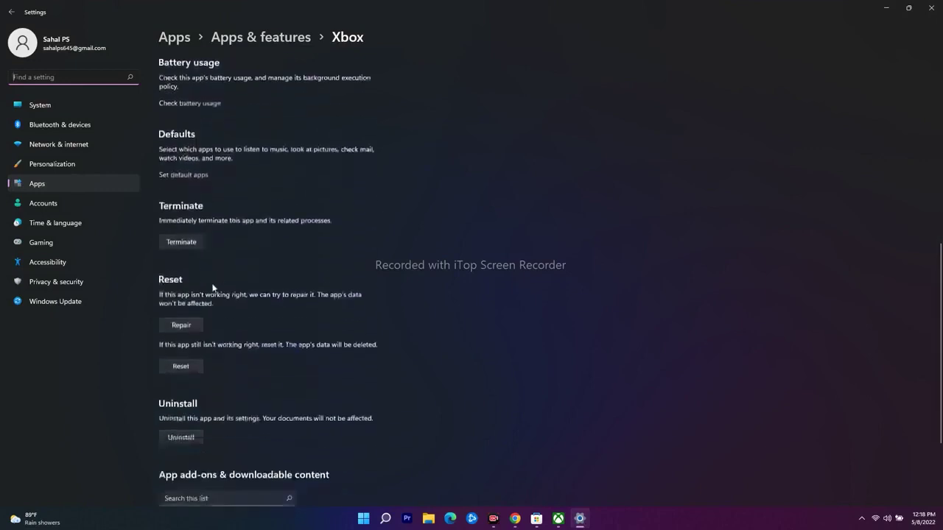
left_click(182, 325)
left_click(197, 381)
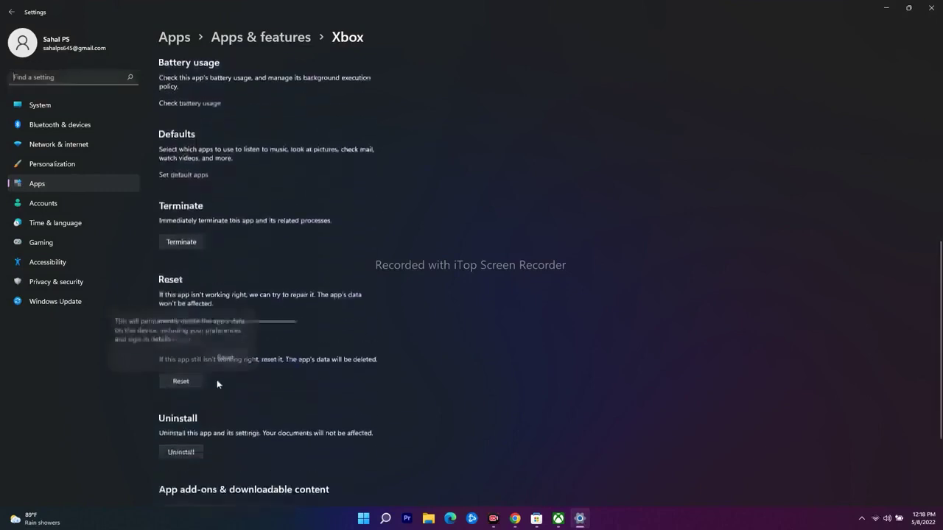
left_click(242, 358)
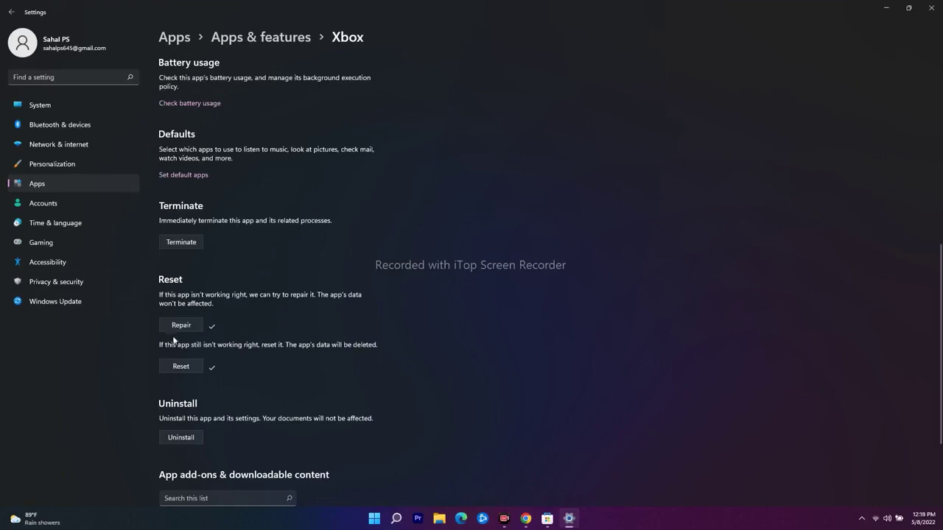
left_click(931, 8)
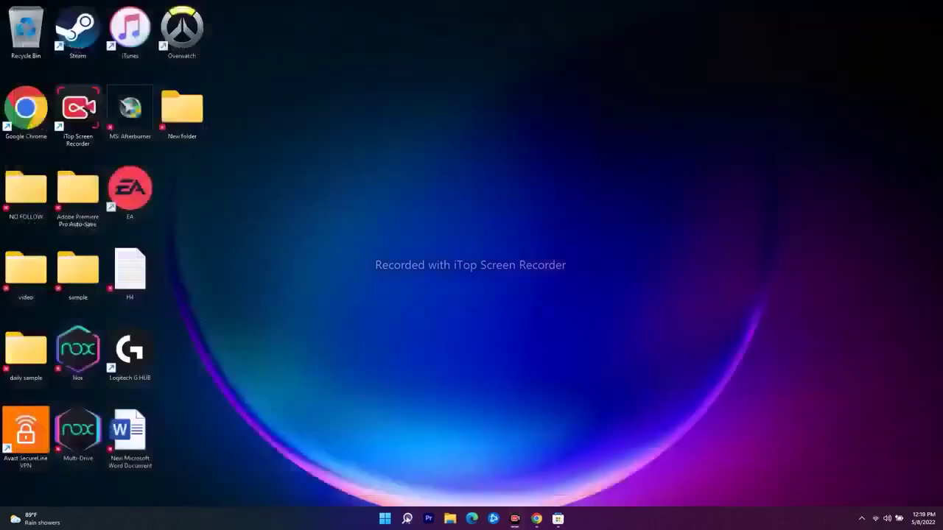
Open the Windows app settings for Microsoft Store, repair and reset the app, and close Settings.
key("super+s")
right_click(357, 368)
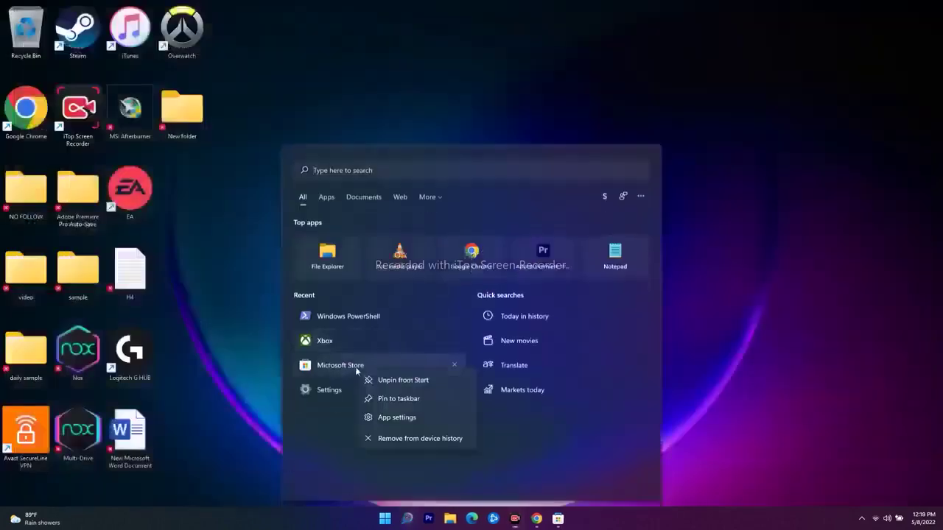
left_click(394, 417)
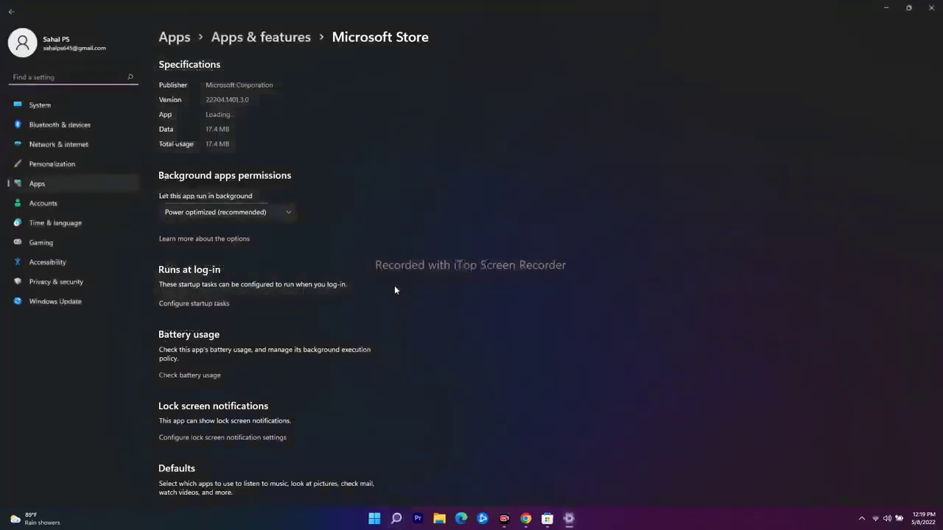
scroll(541, 235, "down", 6)
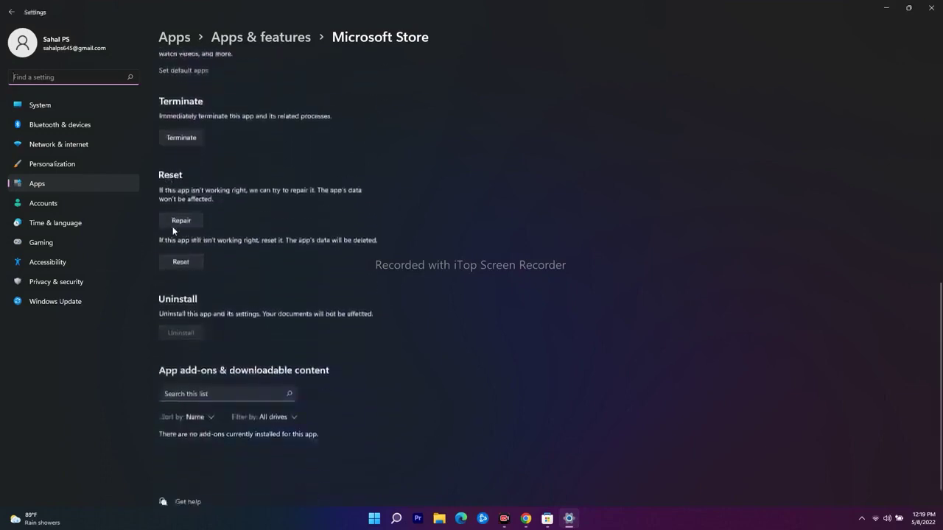
left_click(181, 221)
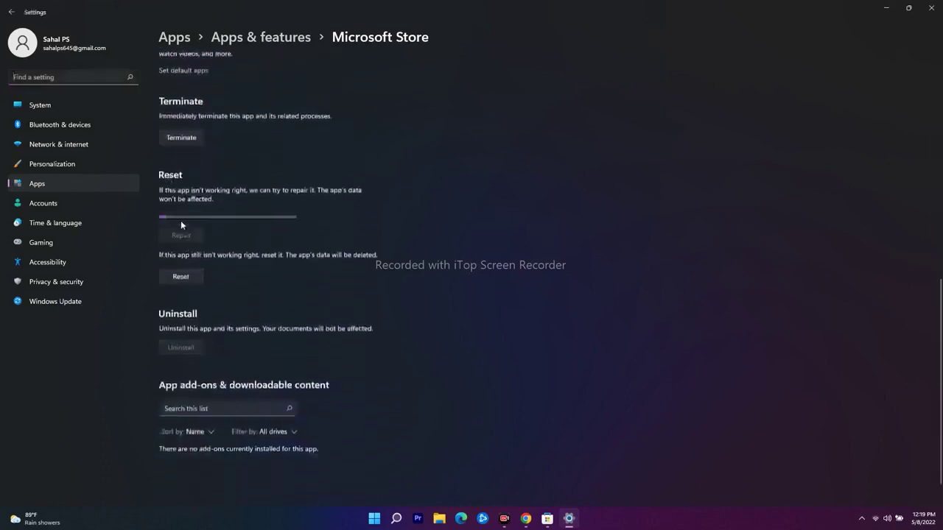
left_click(193, 276)
left_click(225, 251)
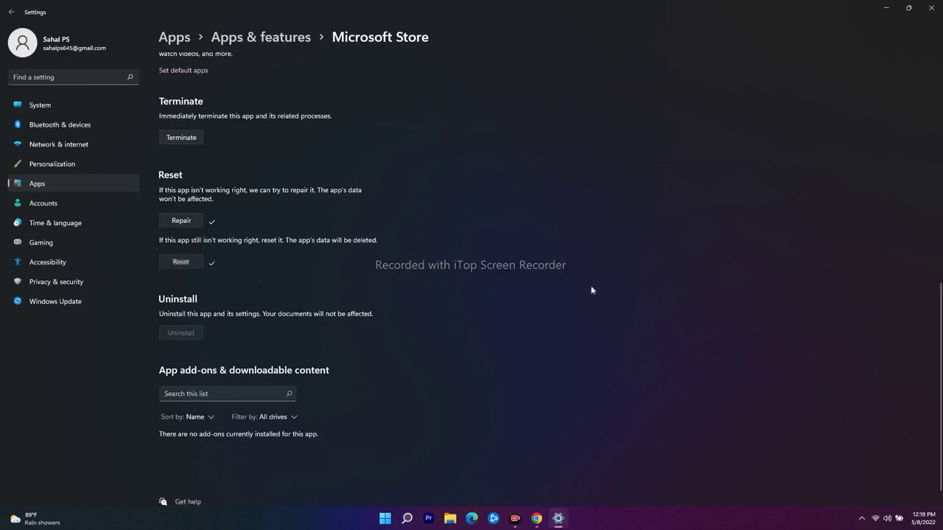
left_click(931, 8)
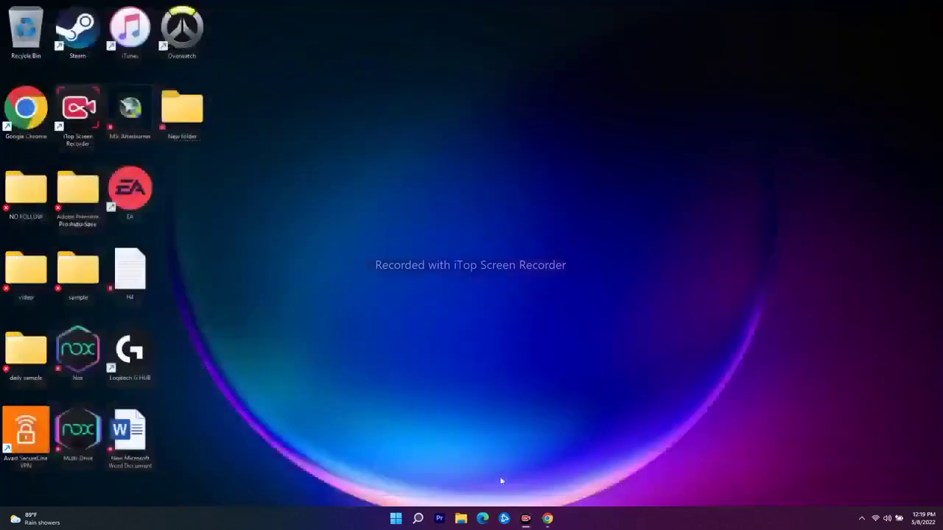
Launch Microsoft Store in a maximized window, go to its Library, and check for app updates.
left_click(398, 519)
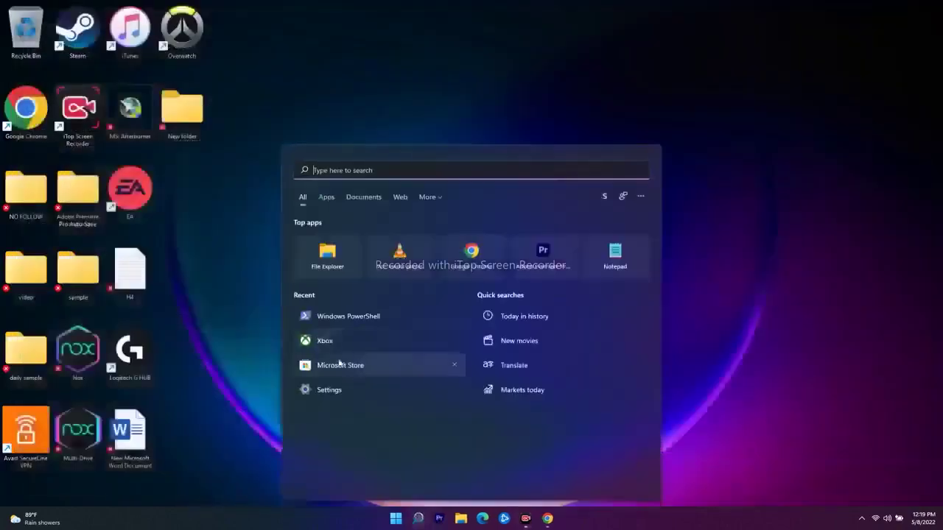
left_click(339, 364)
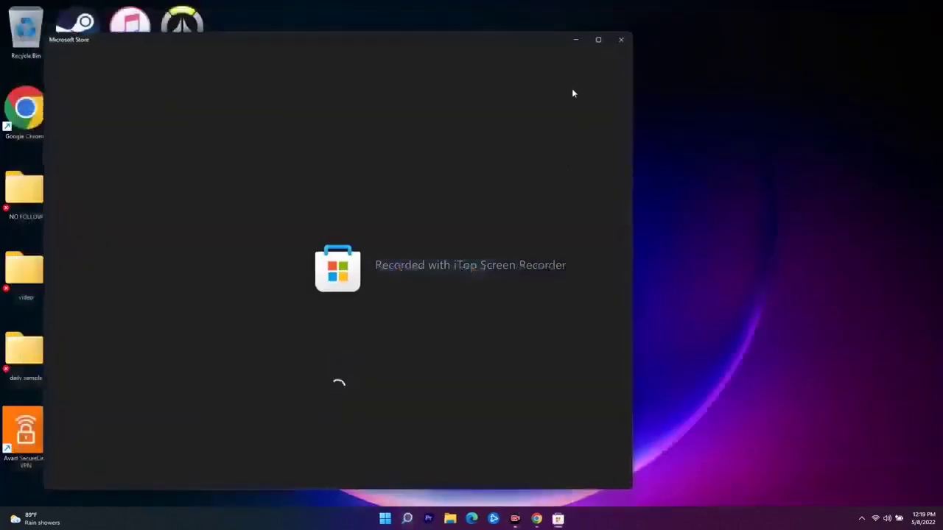
left_click(598, 39)
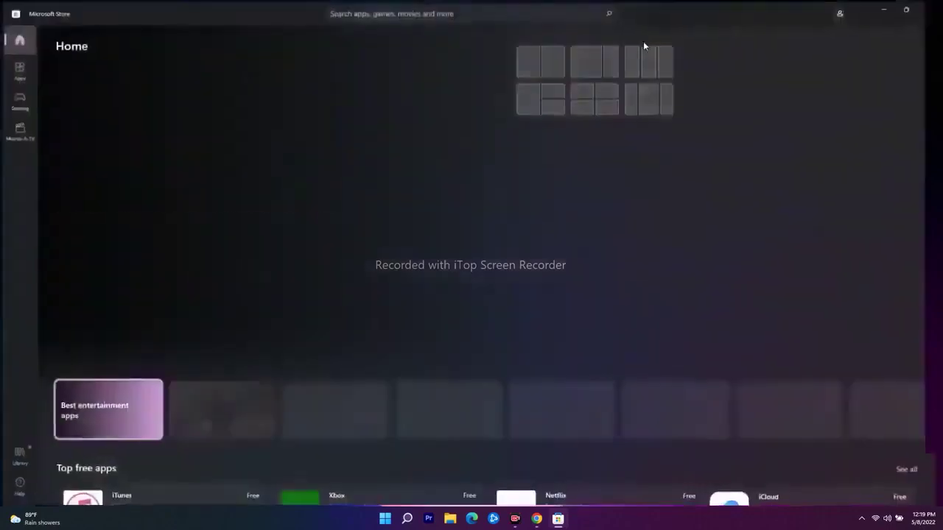
left_click(19, 454)
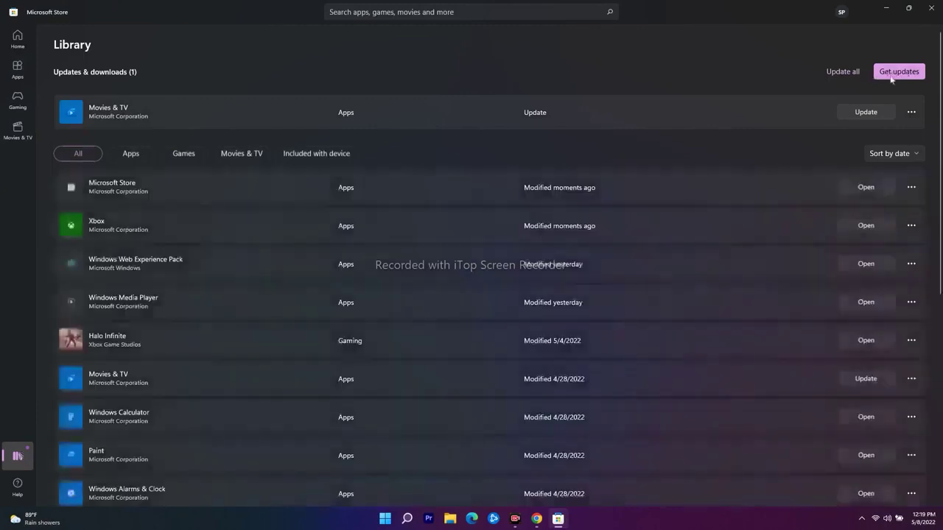
left_click(898, 72)
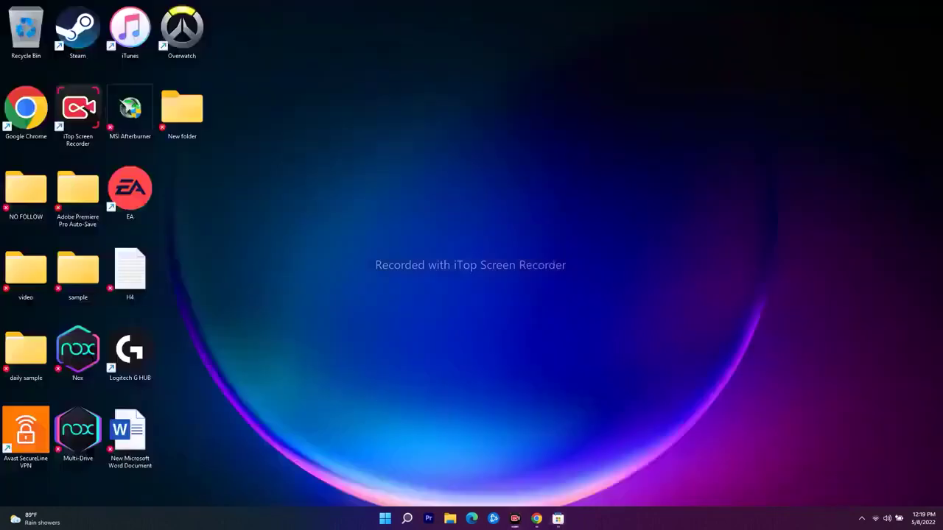
Launch the Xbox app, continue with the signed-in account, look through the games in My Library, and close the app.
left_click(406, 518)
left_click(341, 342)
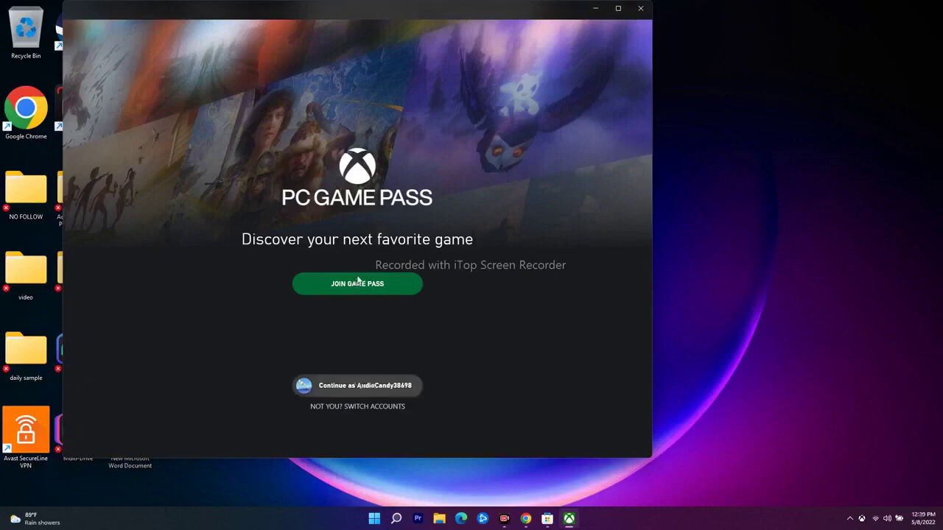
left_click(354, 384)
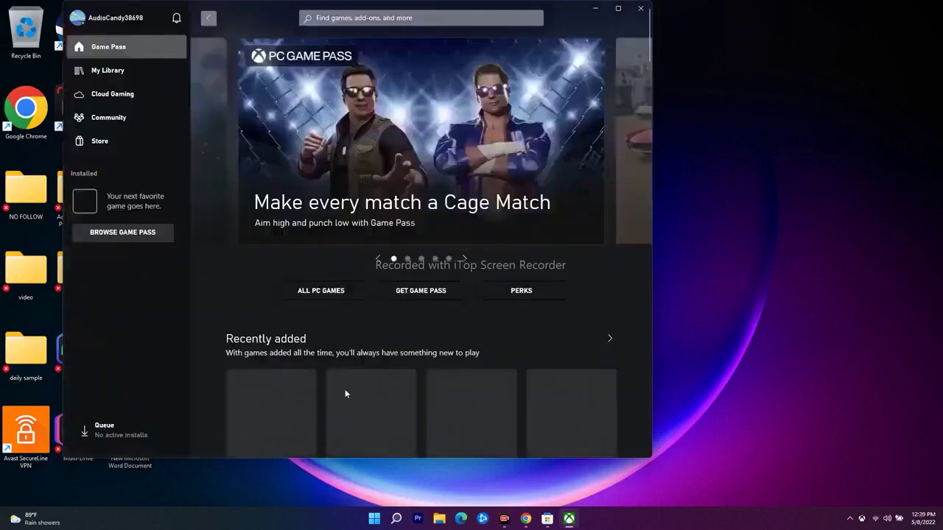
left_click(103, 73)
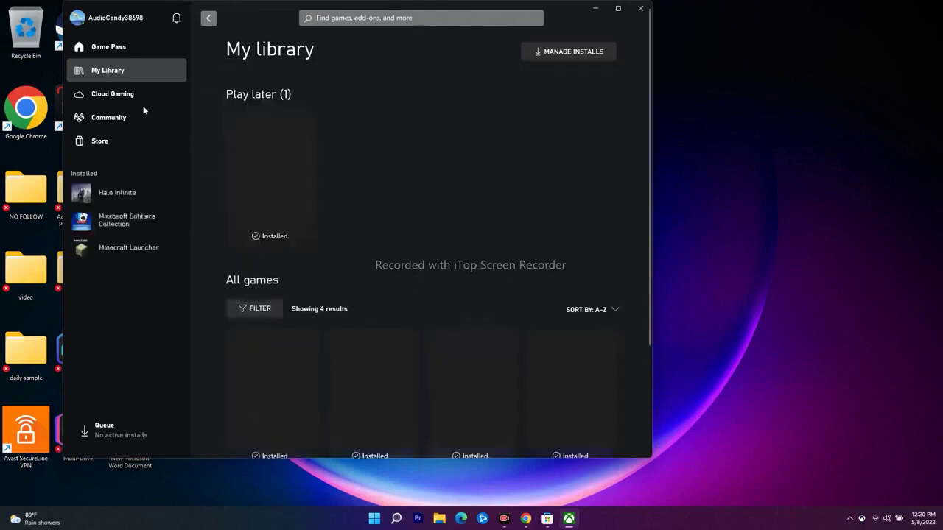
scroll(568, 202, "down", 2)
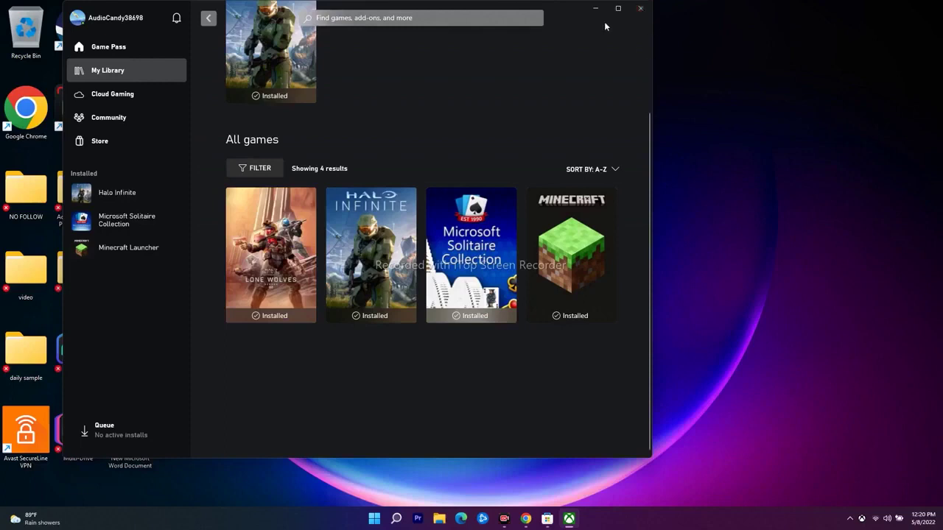
key("alt+F4")
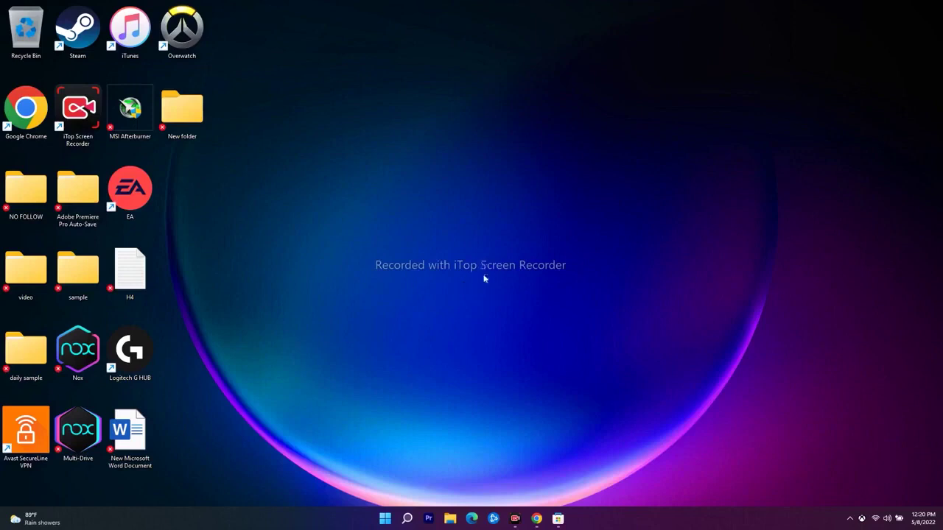
Search Windows for "services" and open the Services app.
left_click(406, 519)
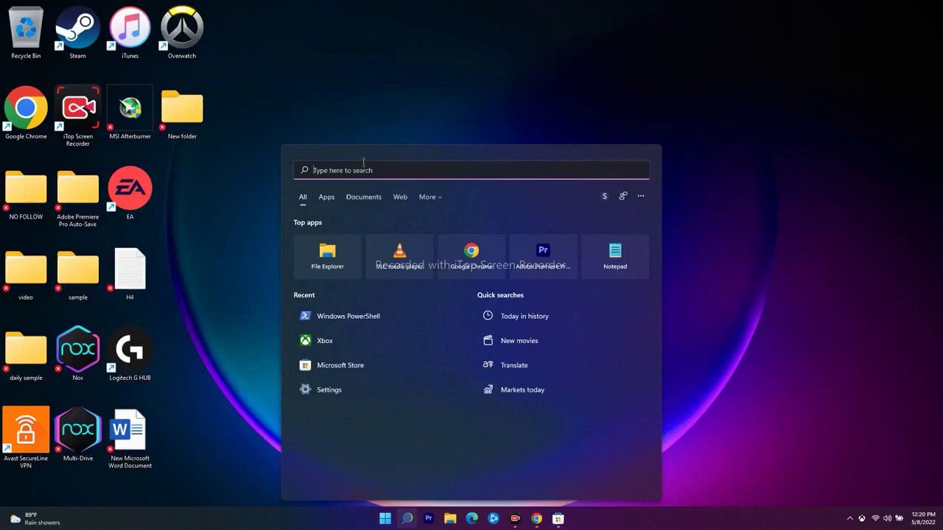
type("services")
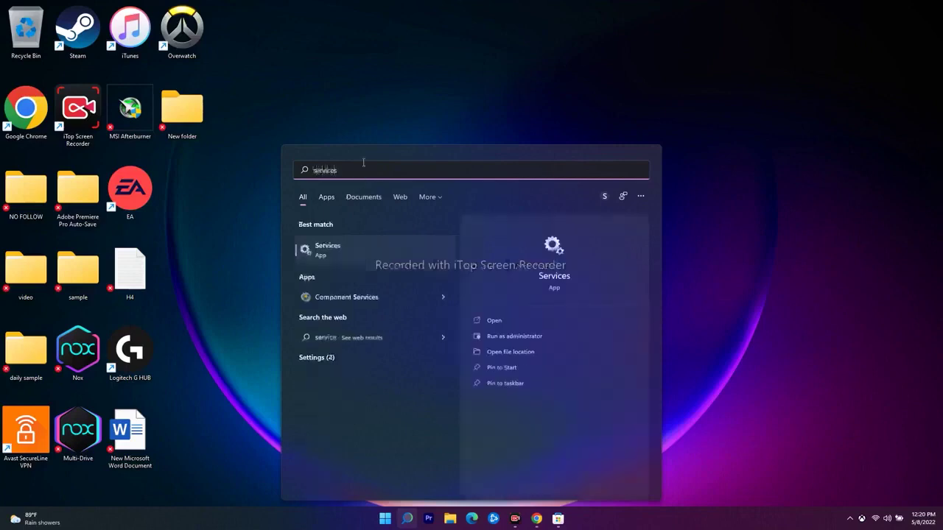
left_click(373, 248)
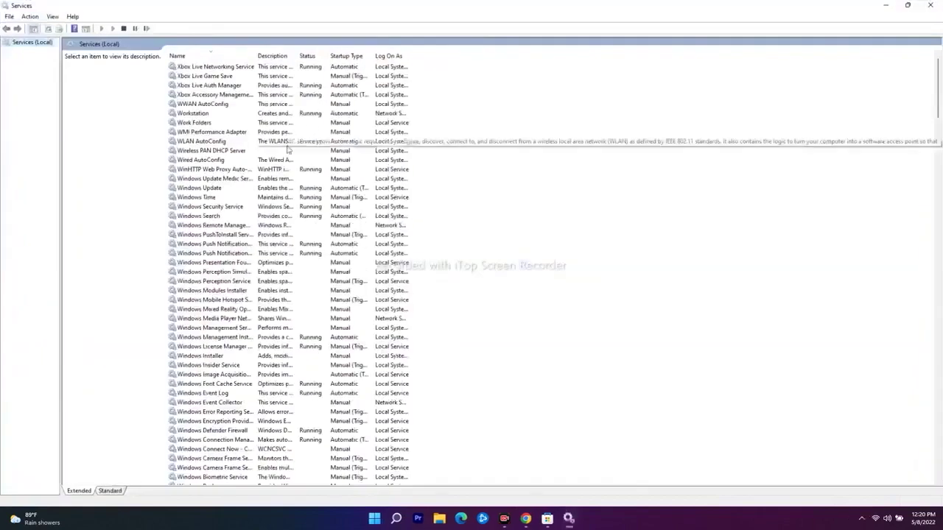
Find the IP Helper service, choose Automatic as its startup type, and accept its properties.
scroll(287, 150, "down", 18)
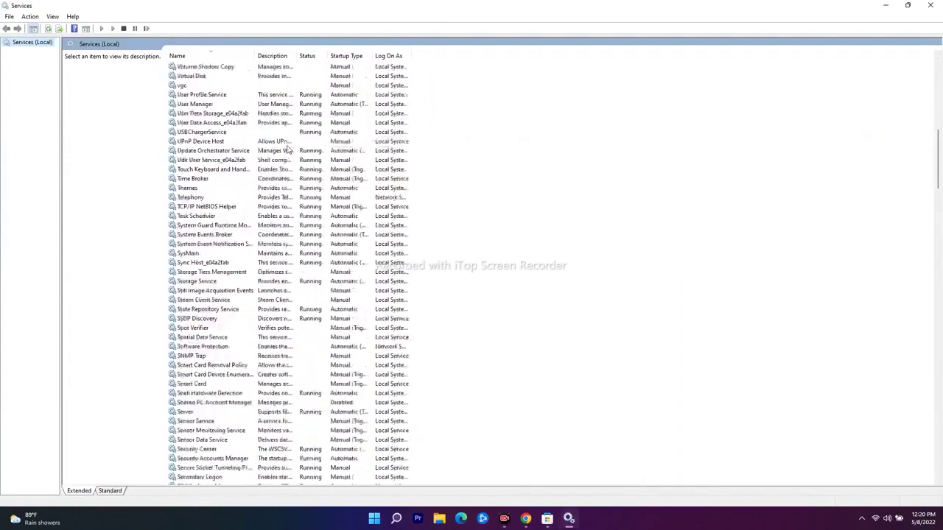
scroll(287, 150, "down", 20)
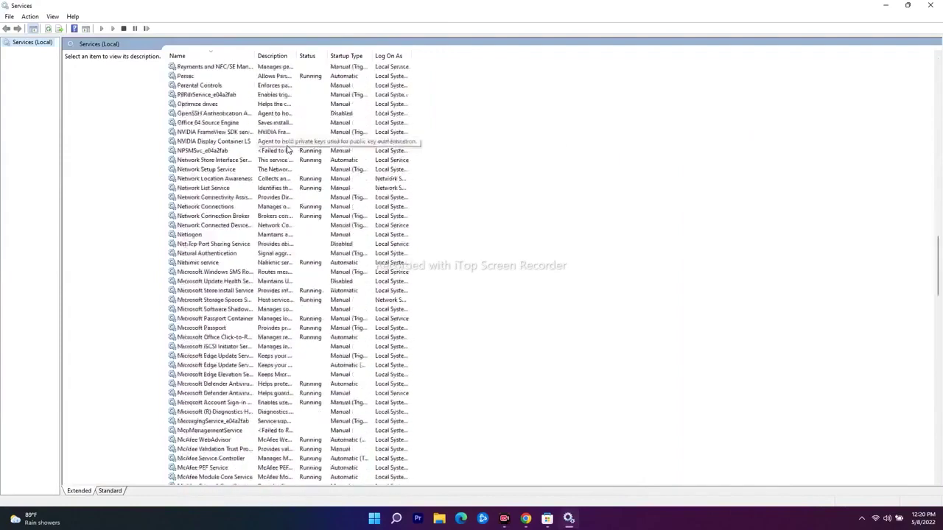
scroll(287, 149, "down", 15)
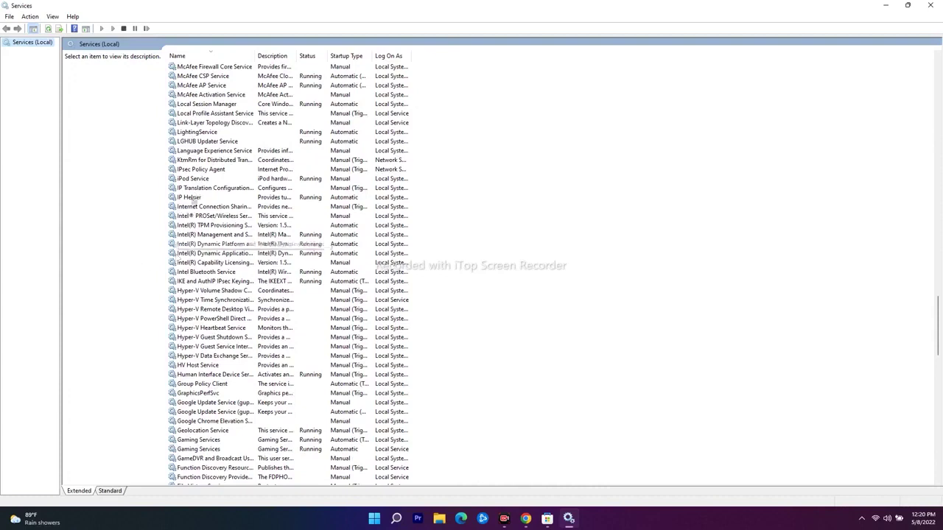
left_click(197, 200)
right_click(213, 200)
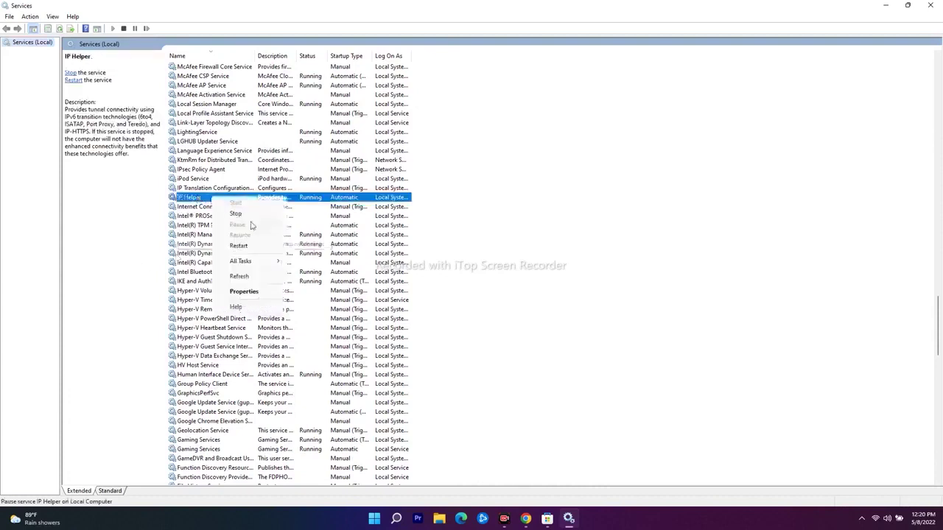
left_click(252, 292)
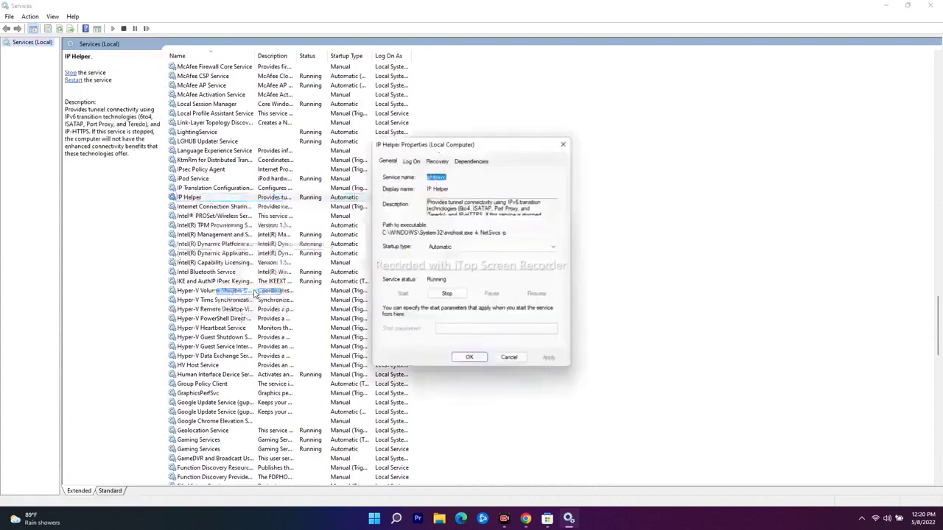
left_click(455, 247)
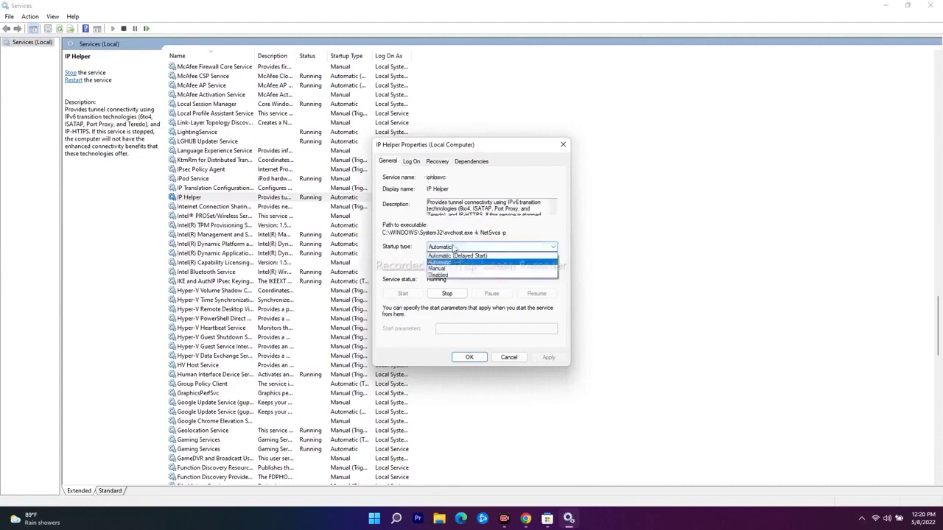
left_click(453, 263)
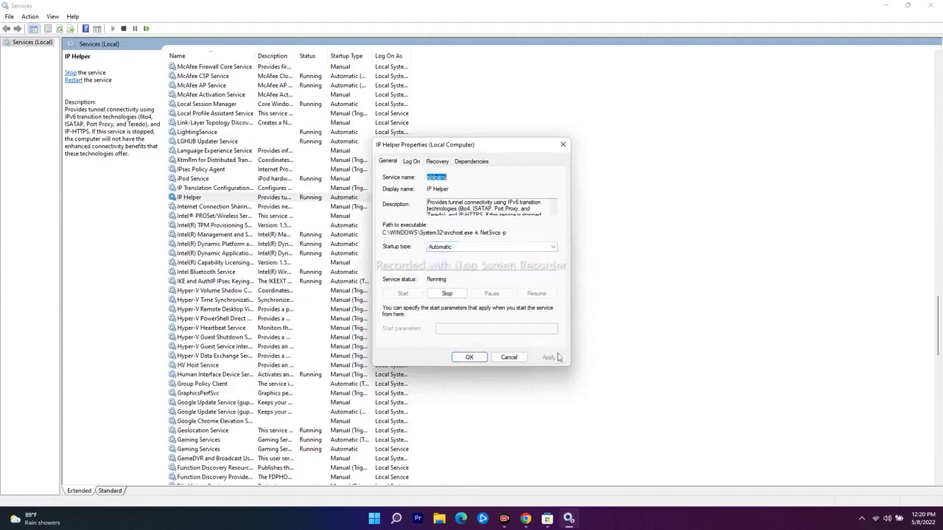
left_click(470, 357)
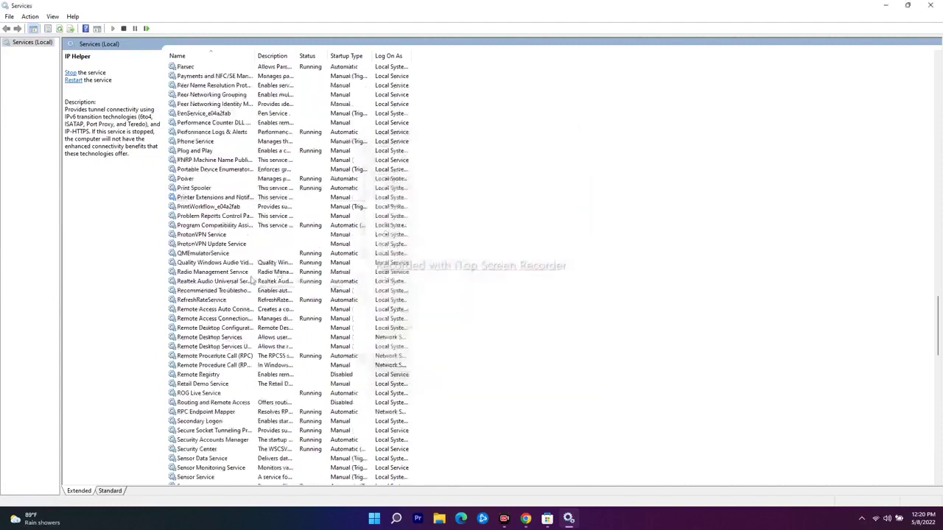
Find the Xbox Live Auth Manager service, check the startup type and status in its properties, and close them.
scroll(250, 280, "down", 17)
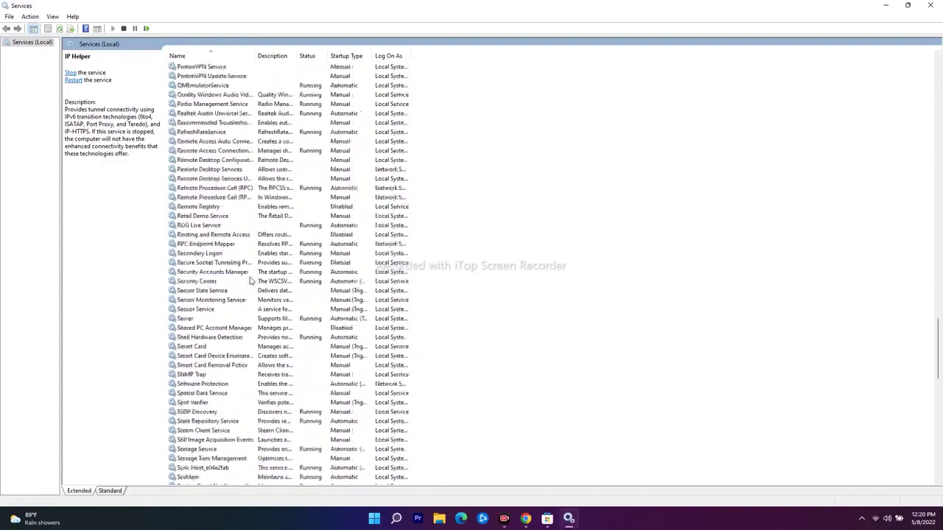
scroll(250, 279, "down", 14)
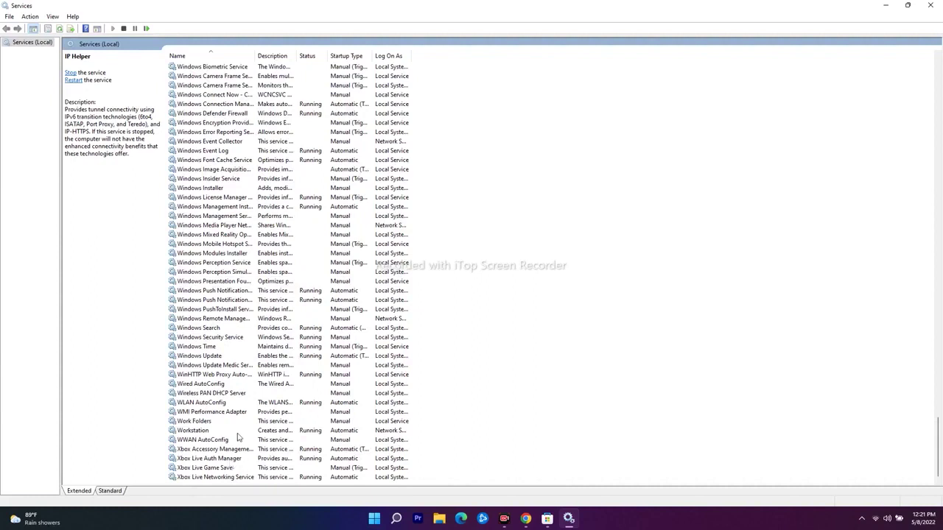
left_click(221, 459)
right_click(221, 460)
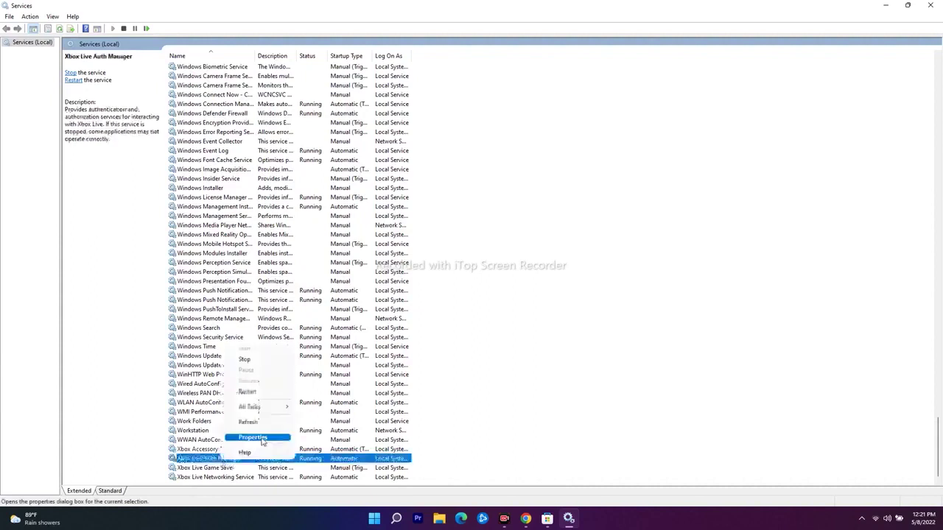
left_click(263, 443)
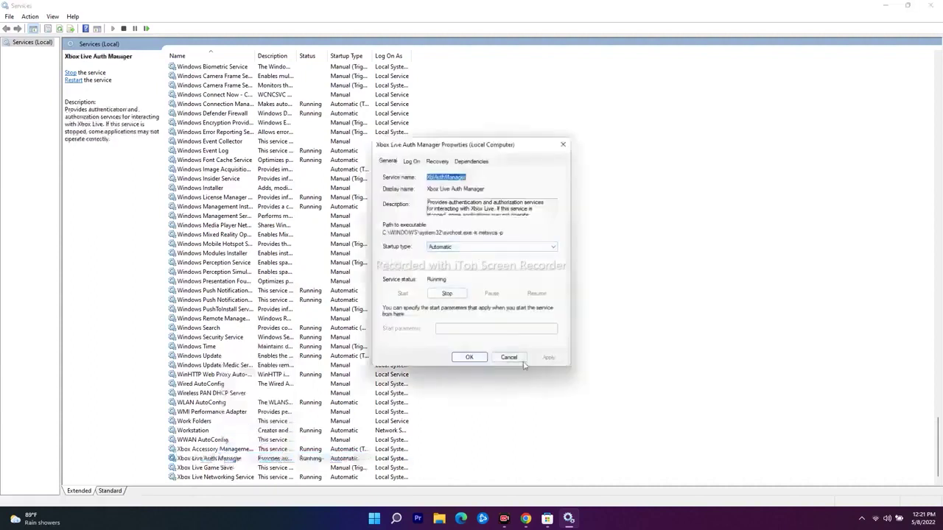
left_click(467, 357)
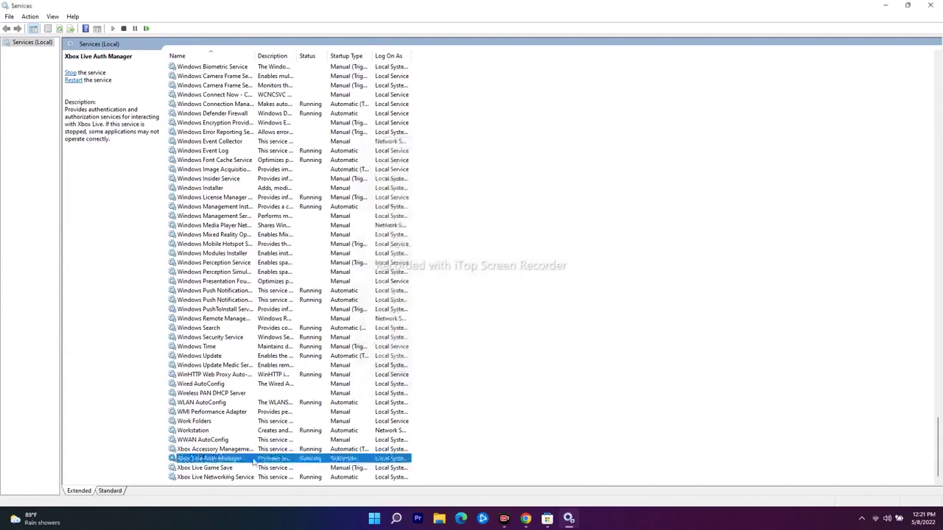
Set the Xbox Live Game Save service's startup type to Automatic, start the service, and accept its properties.
left_click(228, 470)
right_click(229, 470)
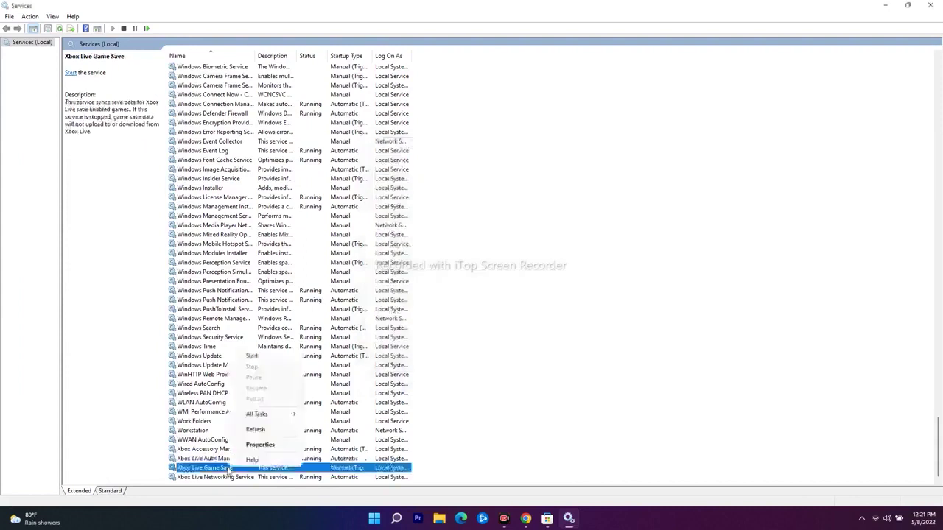
left_click(262, 446)
left_click(456, 248)
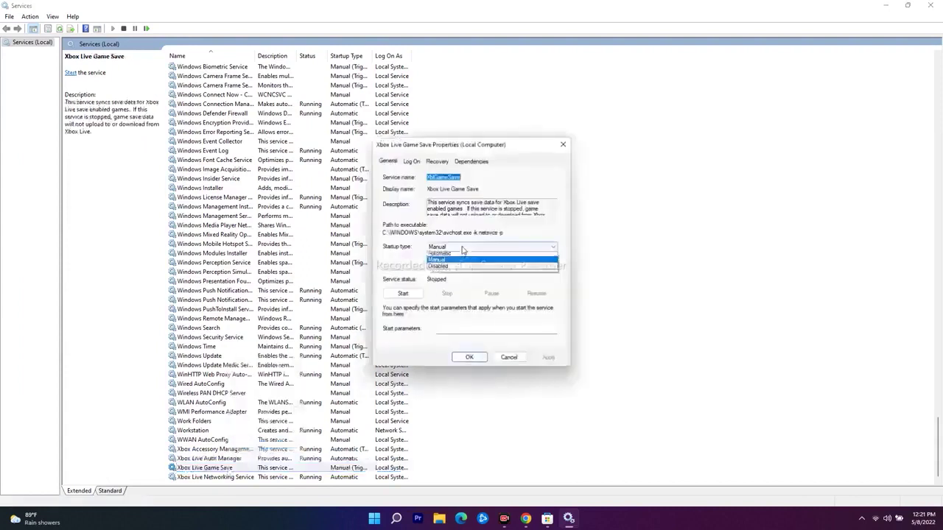
left_click(458, 263)
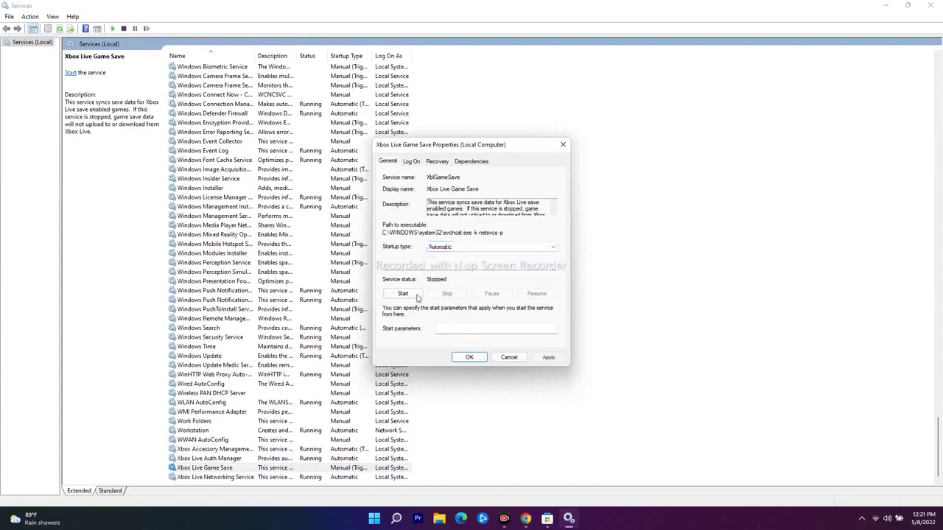
left_click(413, 297)
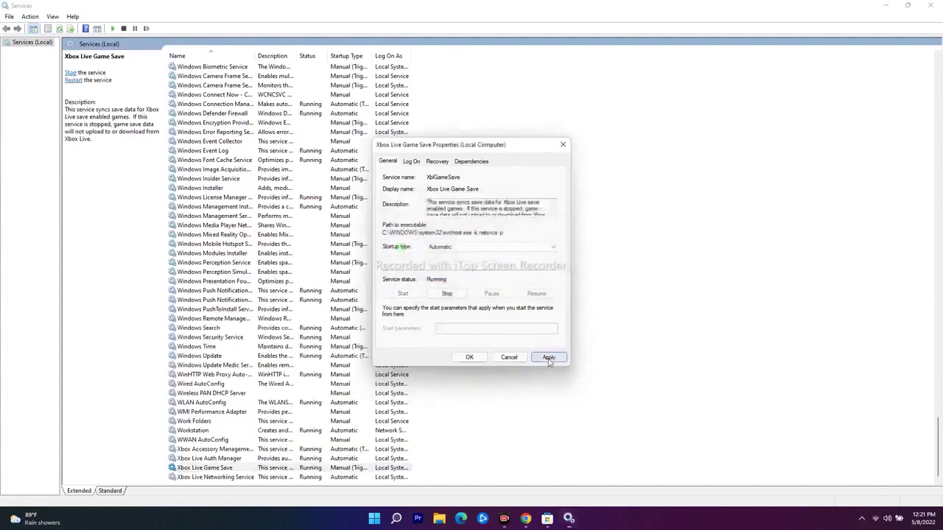
left_click(549, 358)
left_click(470, 357)
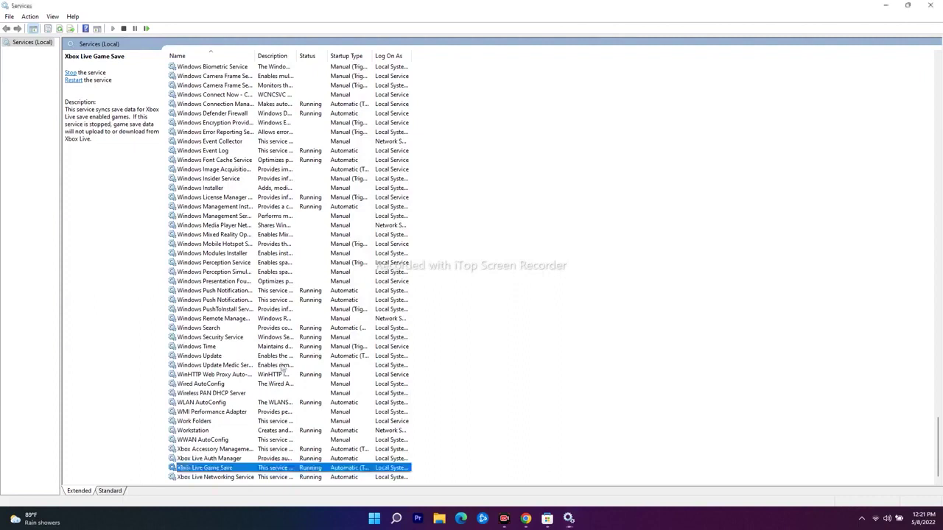
Check the startup type and status of the Xbox Live Networking Service in its properties, and close the Services window.
left_click(219, 477)
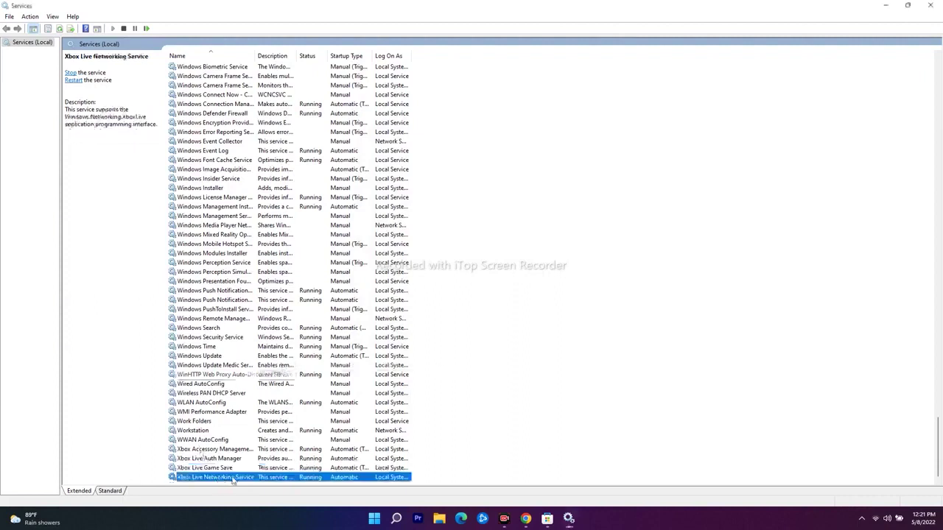
right_click(244, 481)
left_click(276, 456)
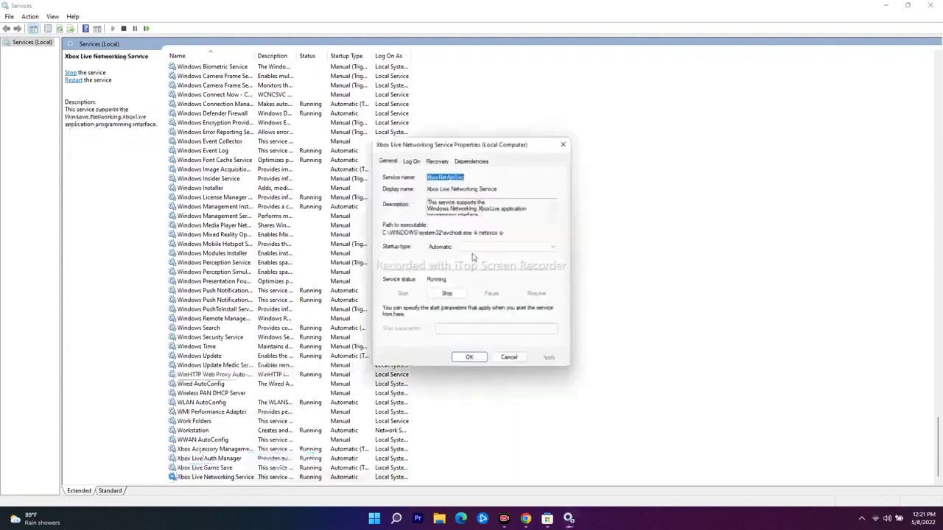
left_click(509, 357)
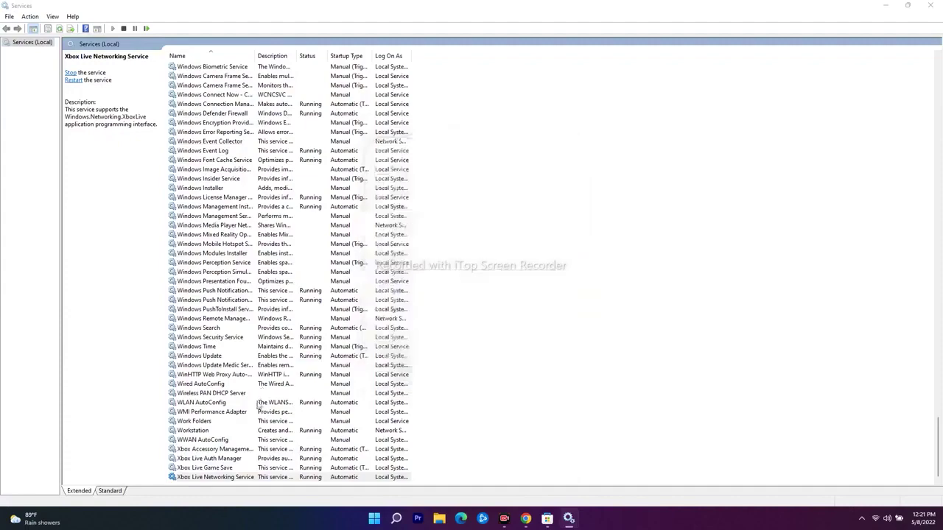
scroll(238, 428, "up", 20)
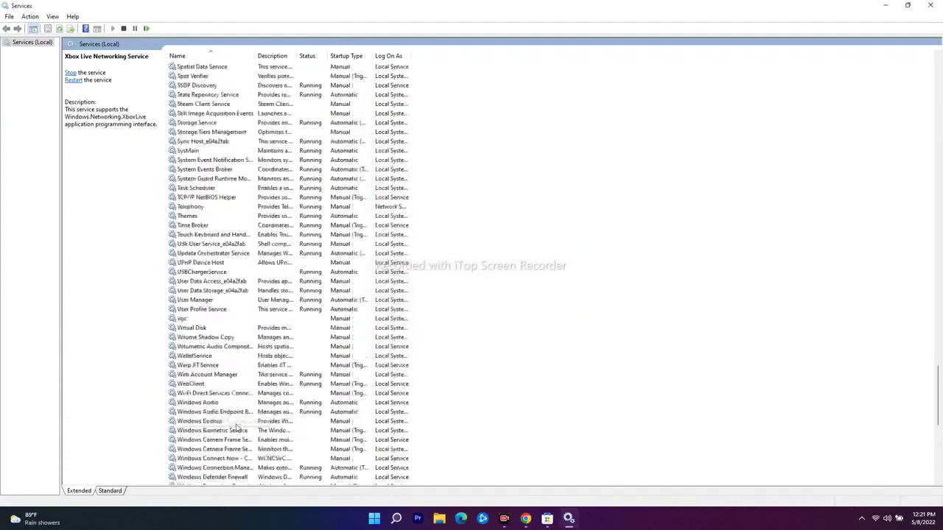
scroll(237, 428, "up", 15)
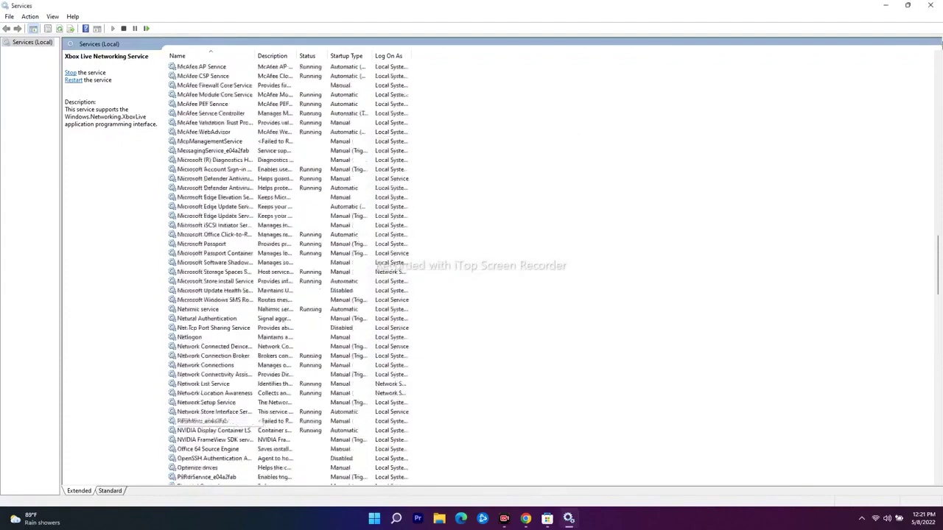
left_click(930, 5)
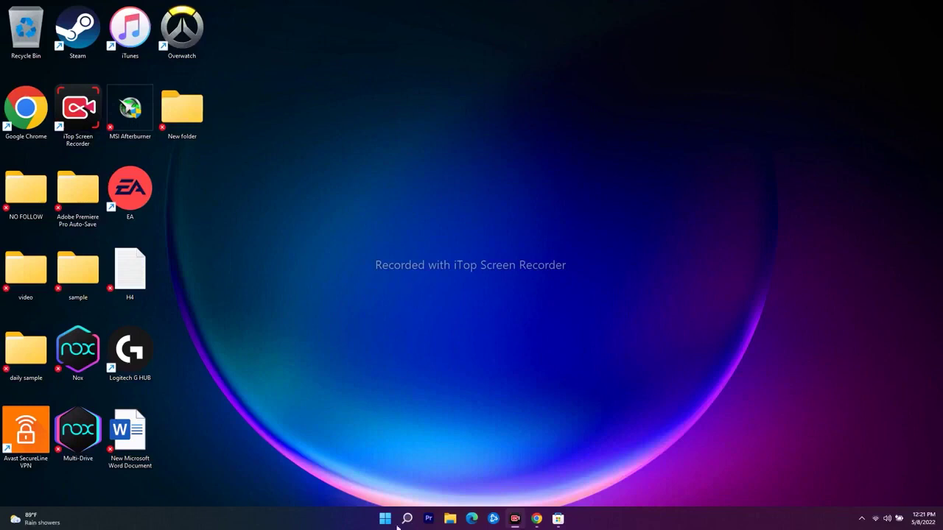
Search Windows for "settings", open Settings, check for updates in Windows Update, and minimize the window.
left_click(406, 521)
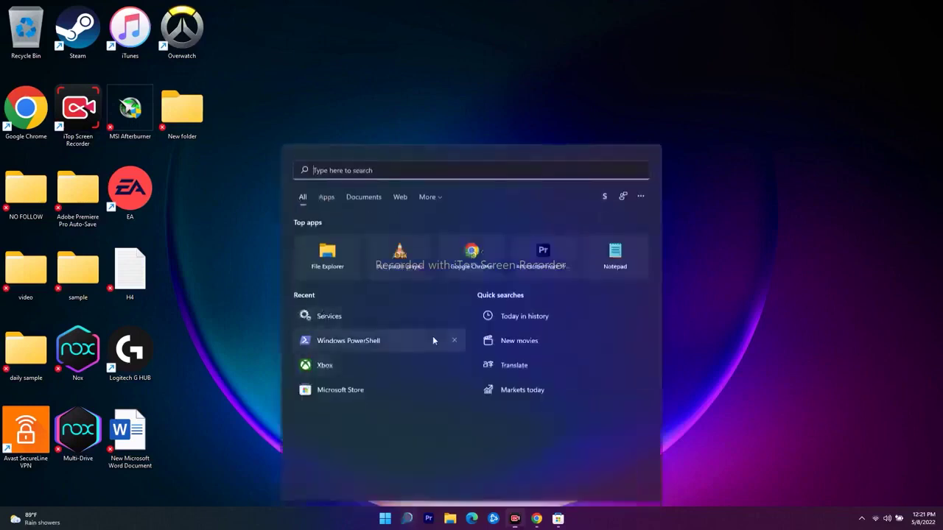
type("settings")
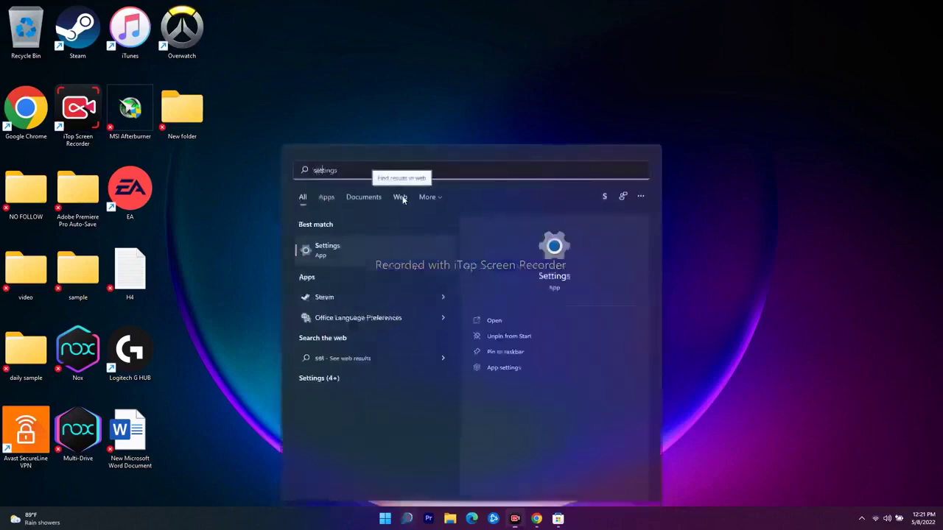
left_click(372, 245)
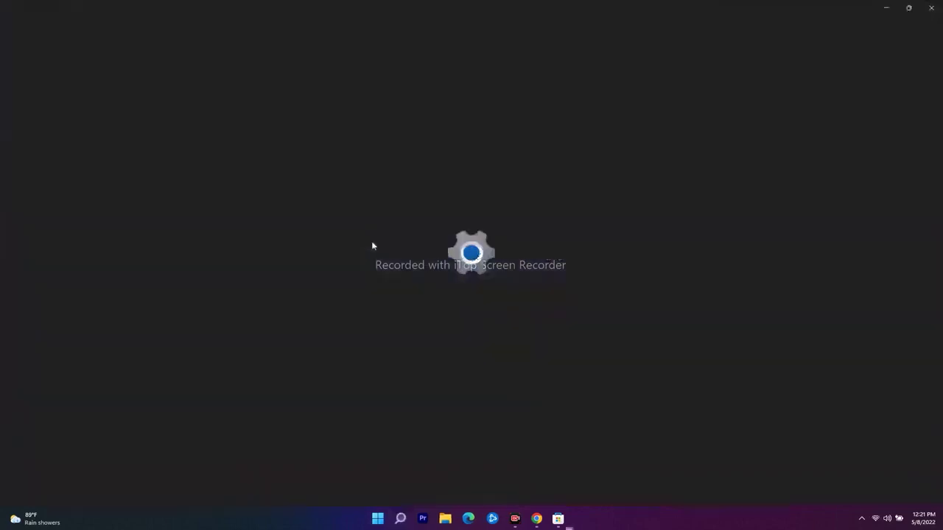
left_click(66, 303)
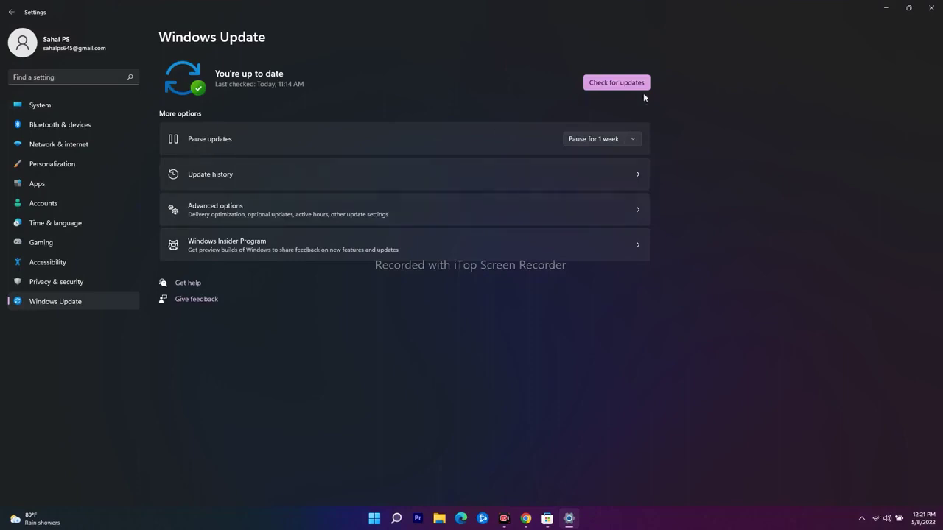
left_click(638, 87)
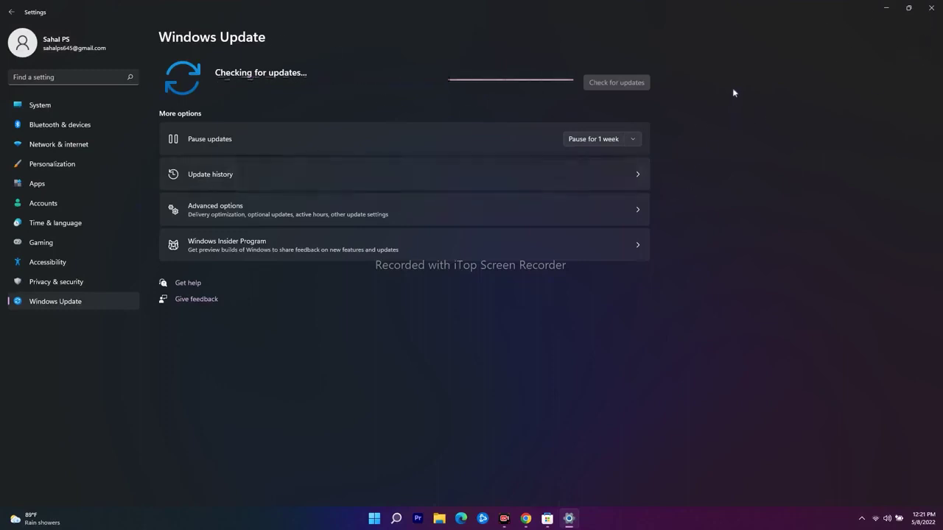
left_click(881, 10)
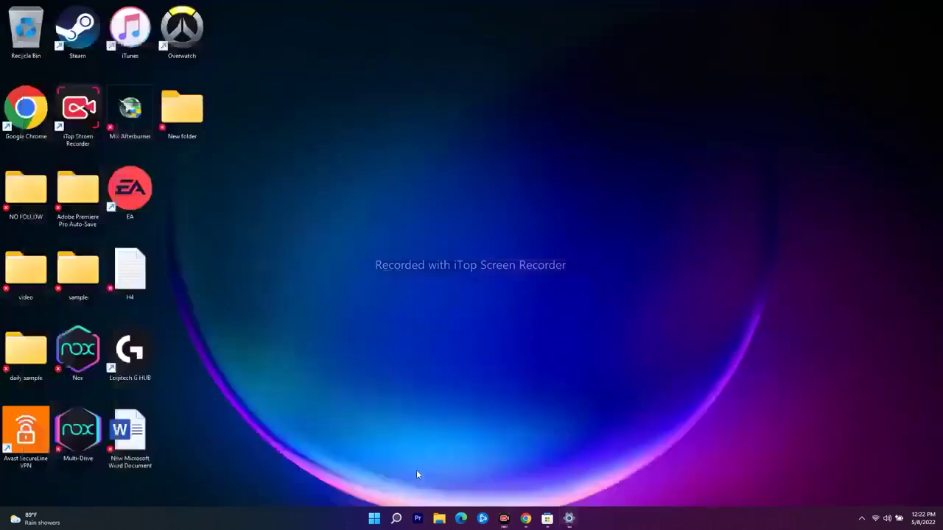
Search Windows for "WSRESET", run the command, and minimize the Microsoft Store once it opens.
left_click(395, 519)
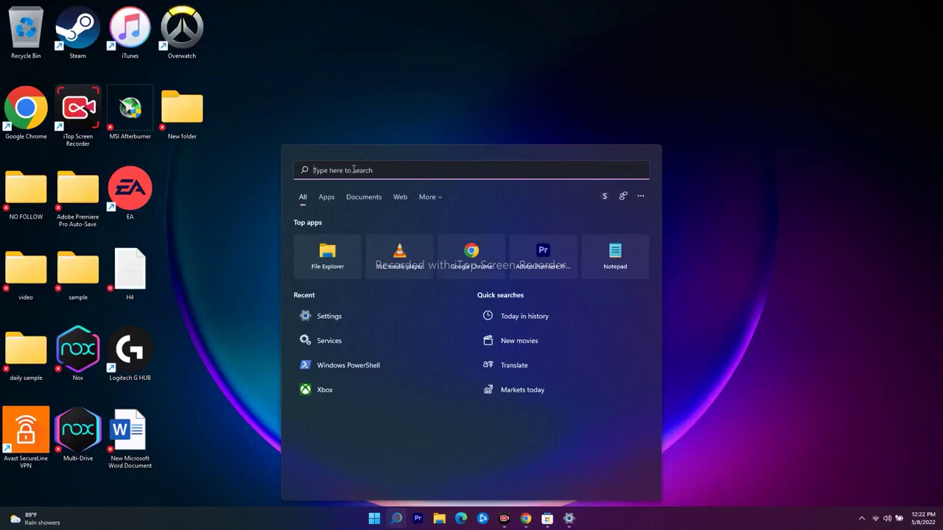
type("W")
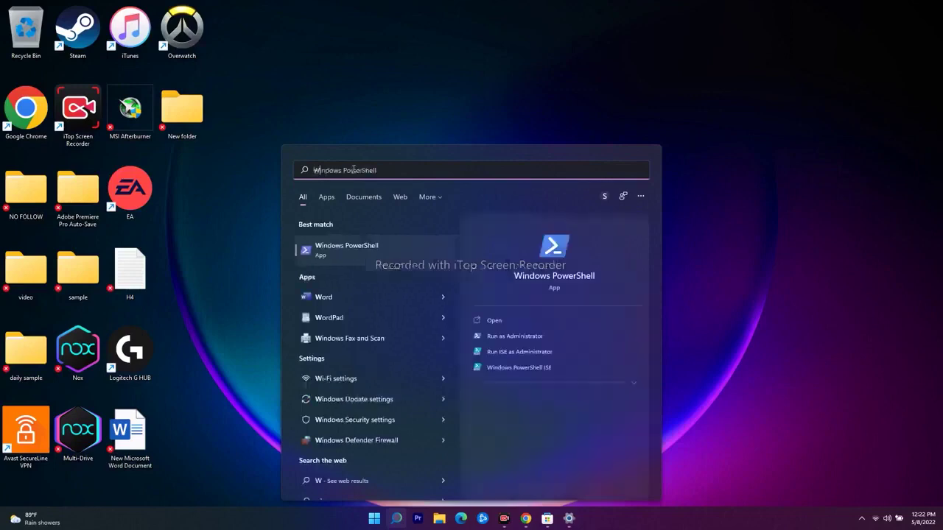
type("SRESET")
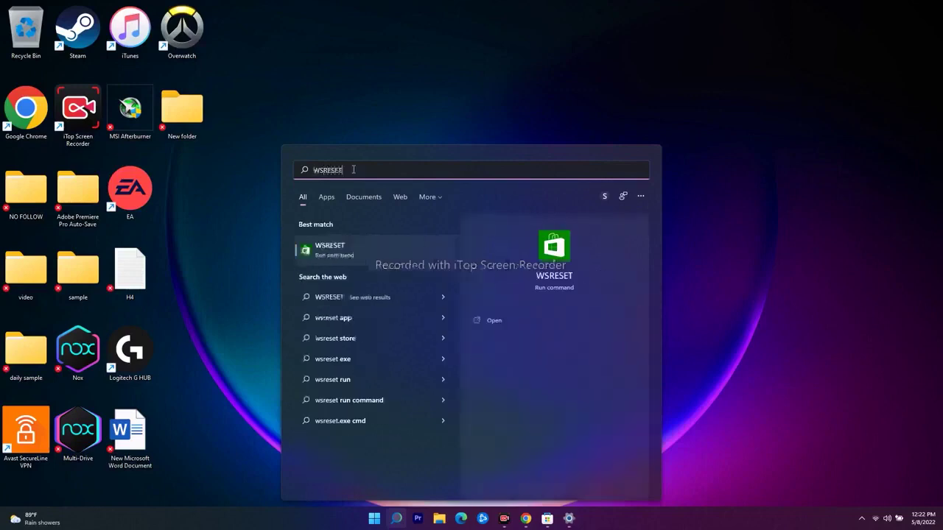
left_click(382, 256)
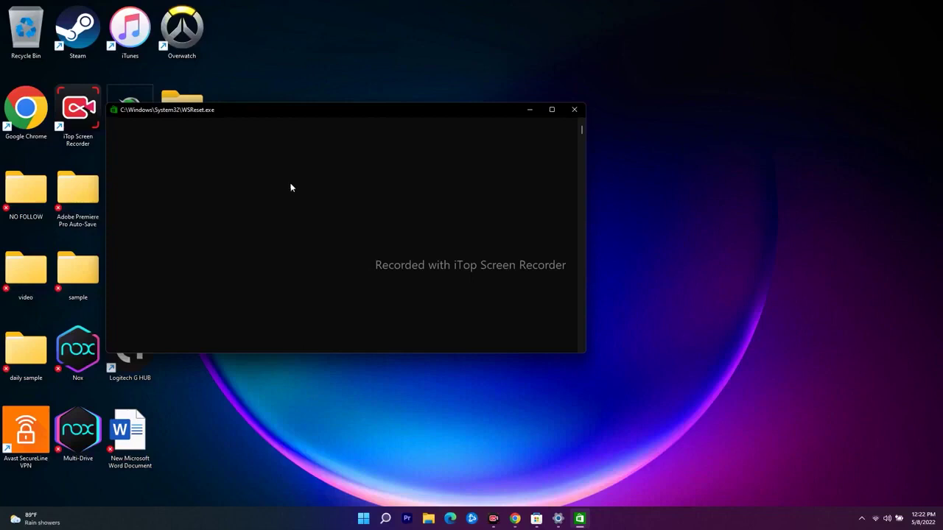
left_click(537, 113)
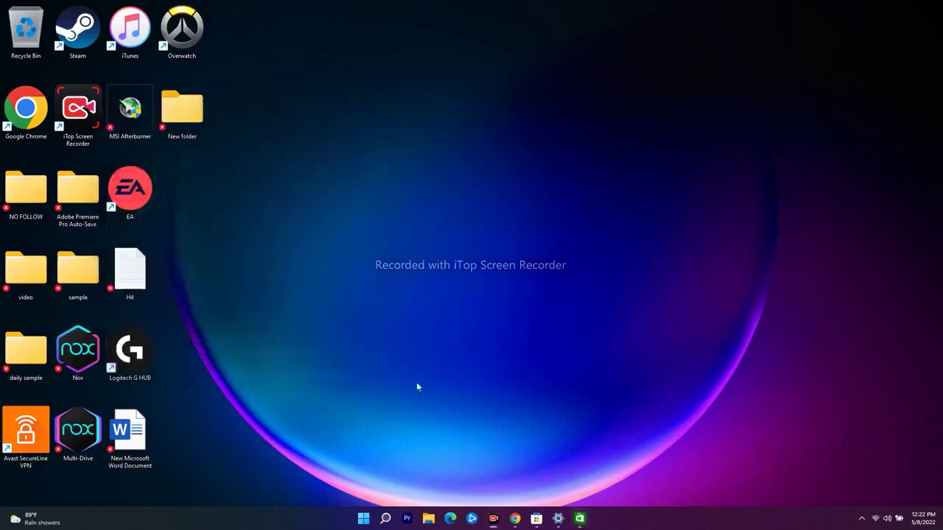
left_click(368, 518)
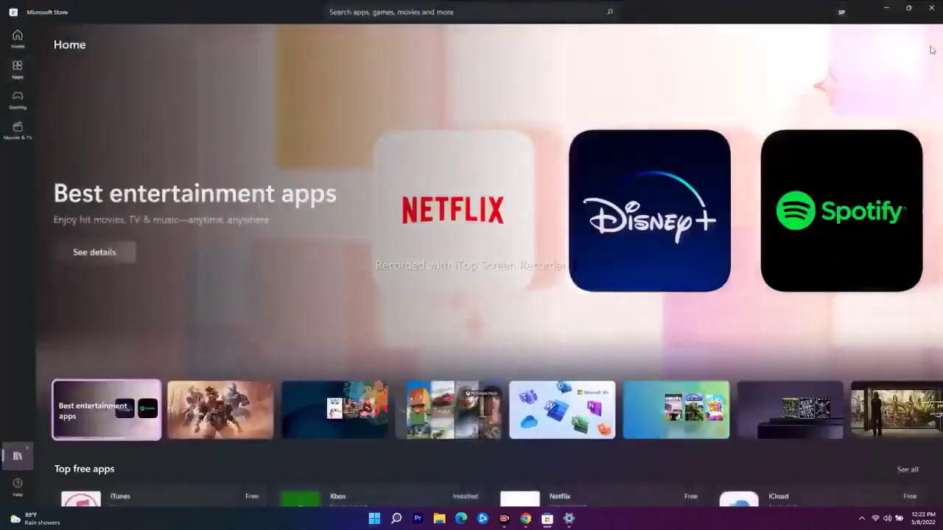
left_click(348, 14)
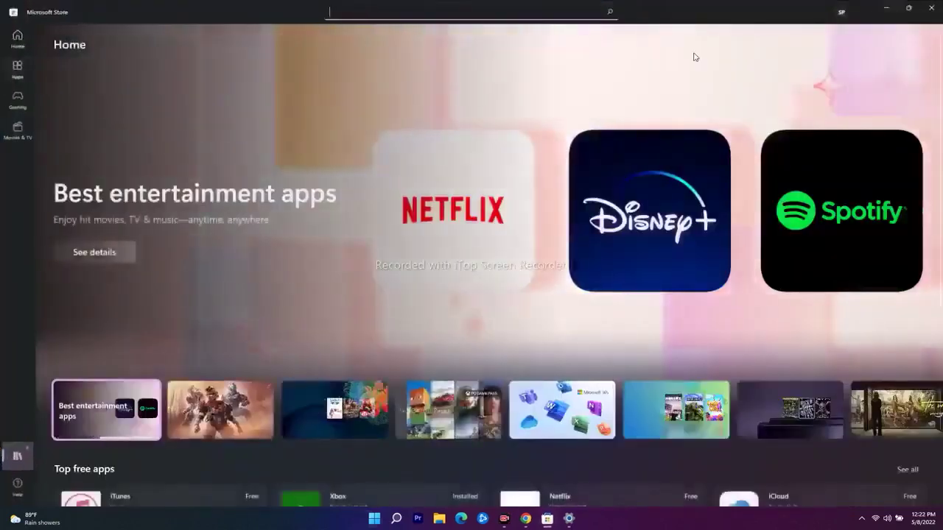
left_click(886, 8)
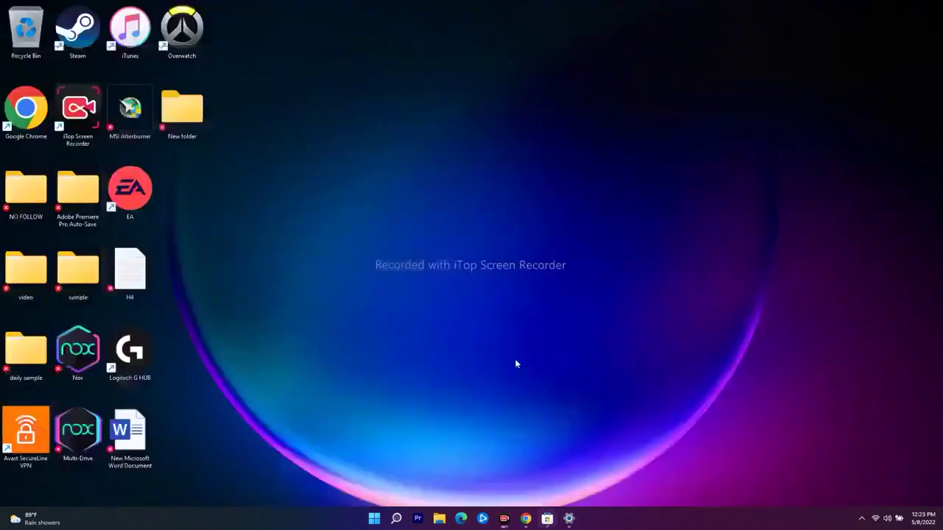
left_click(374, 519)
left_click(593, 485)
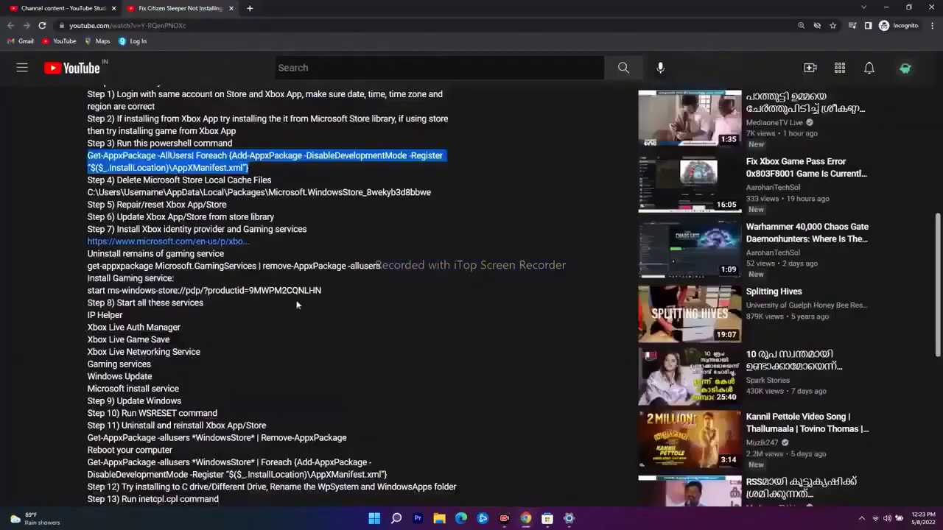
In the YouTube video description in Chrome, open both Microsoft download links under Step 14 in new tabs.
left_click(526, 518)
scroll(243, 304, "down", 3)
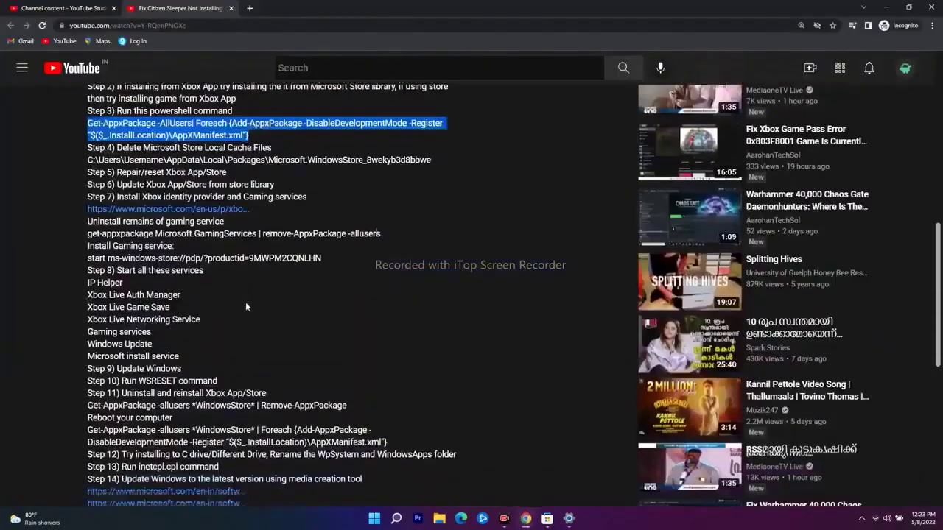
right_click(236, 425)
left_click(273, 344)
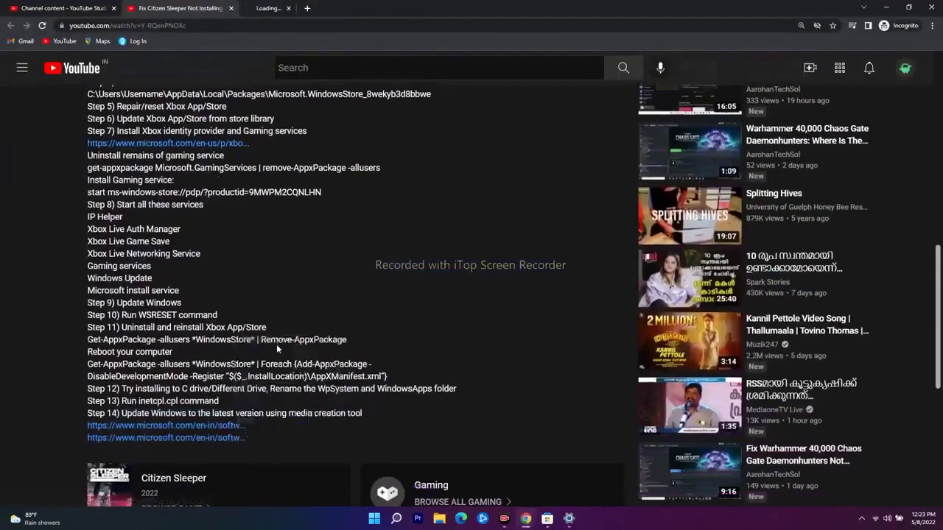
right_click(193, 437)
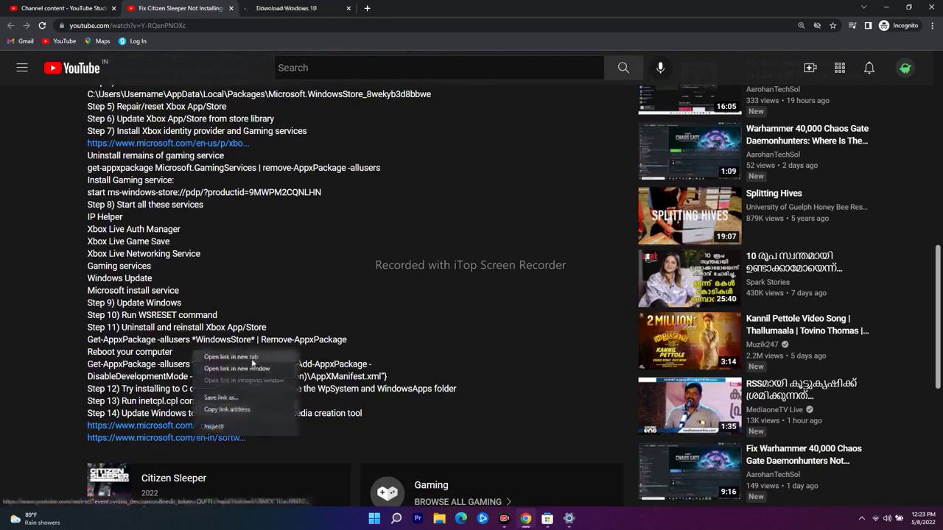
left_click(251, 358)
Look over the Download Windows 10 and Download Windows 11 pages for the media creation tool options.
left_click(317, 7)
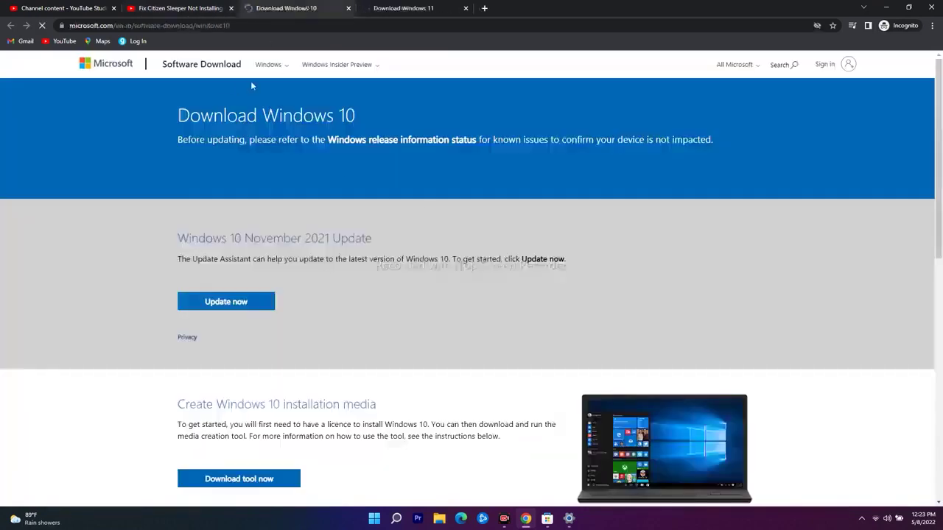
left_click(390, 7)
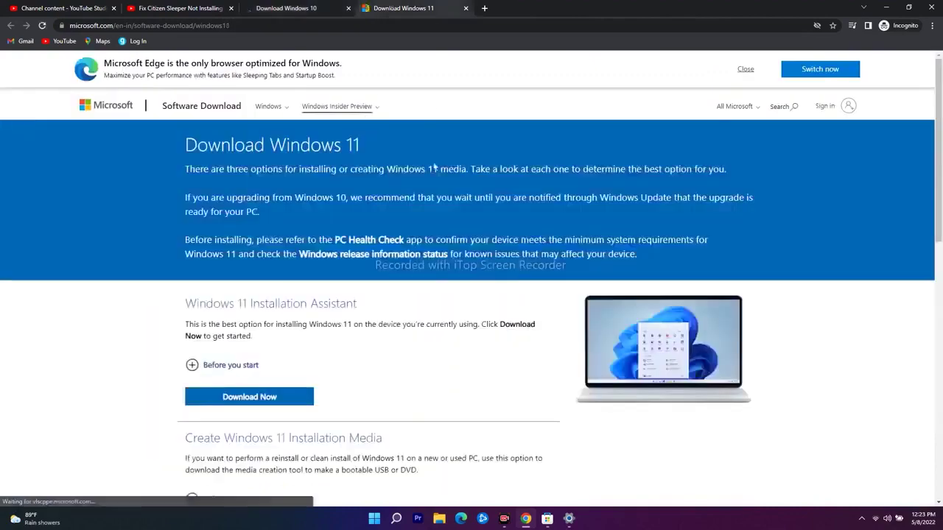
scroll(425, 277, "down", 3)
scroll(425, 278, "up", 3)
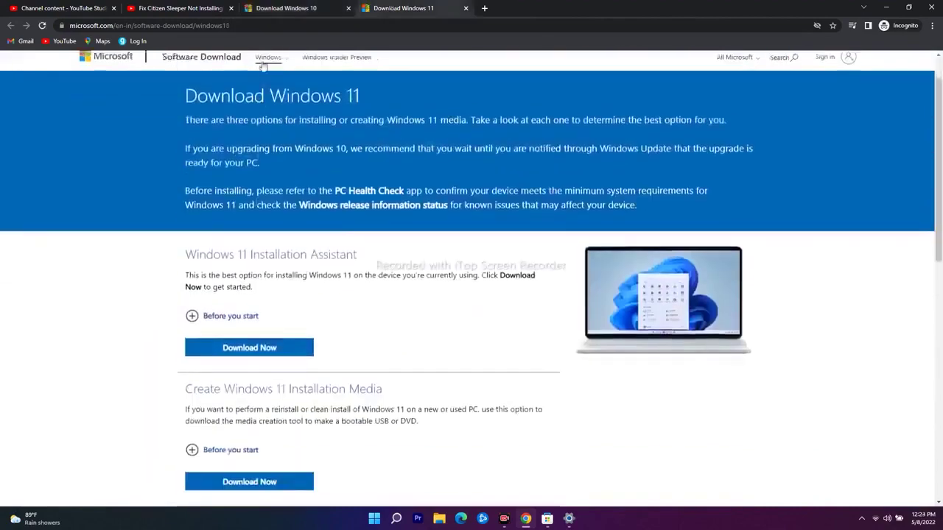
Minimize the browser, bring up the Microsoft Store, and close it.
left_click(883, 9)
left_click(546, 518)
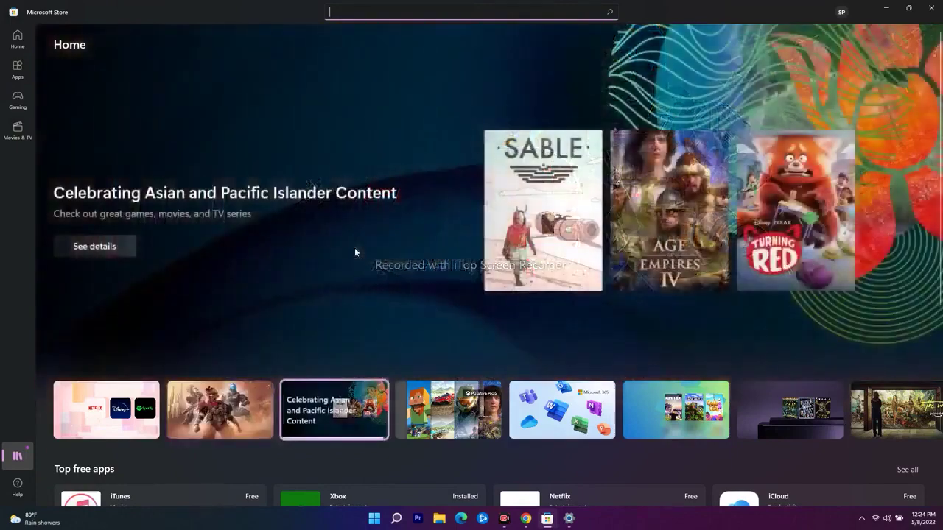
left_click(931, 8)
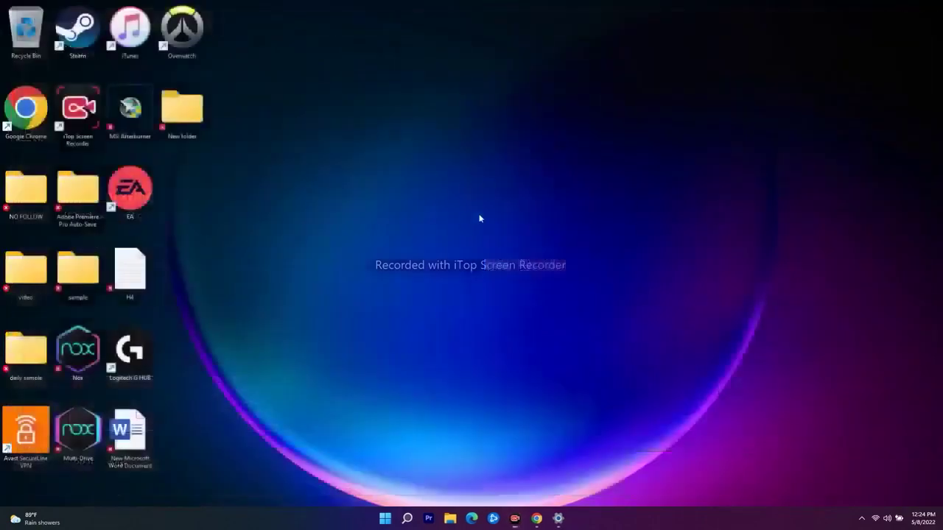